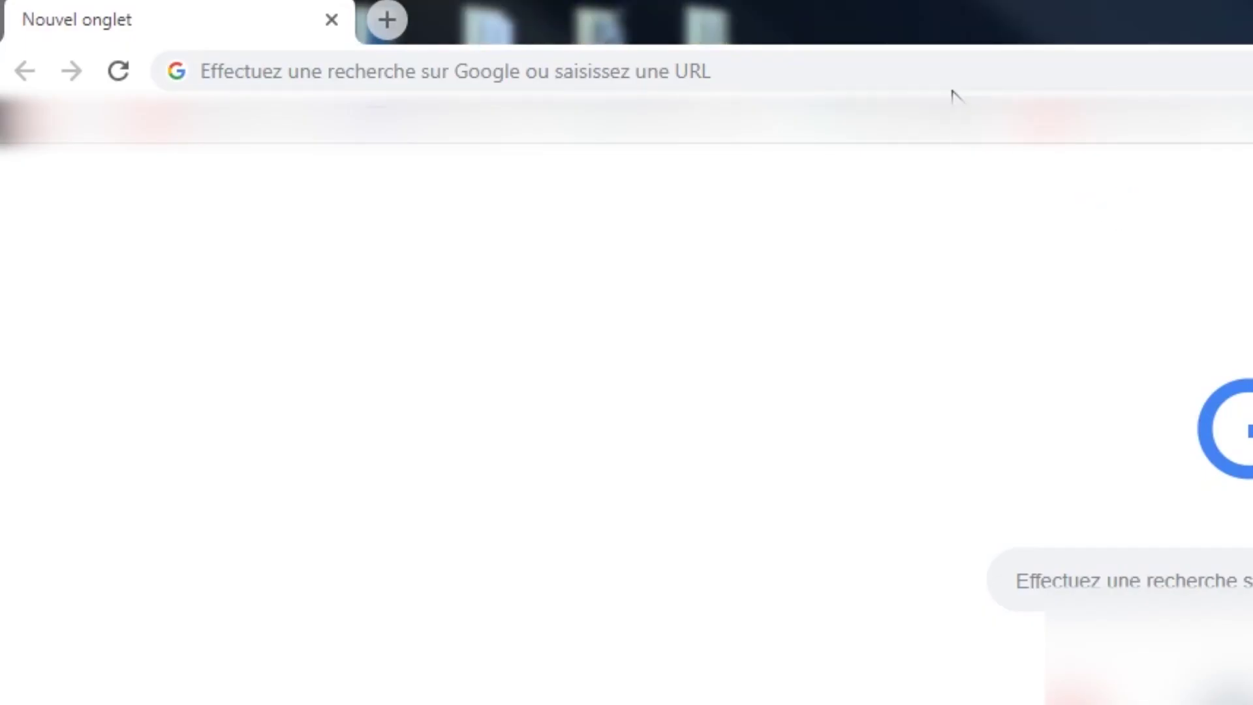
left_click(964, 73)
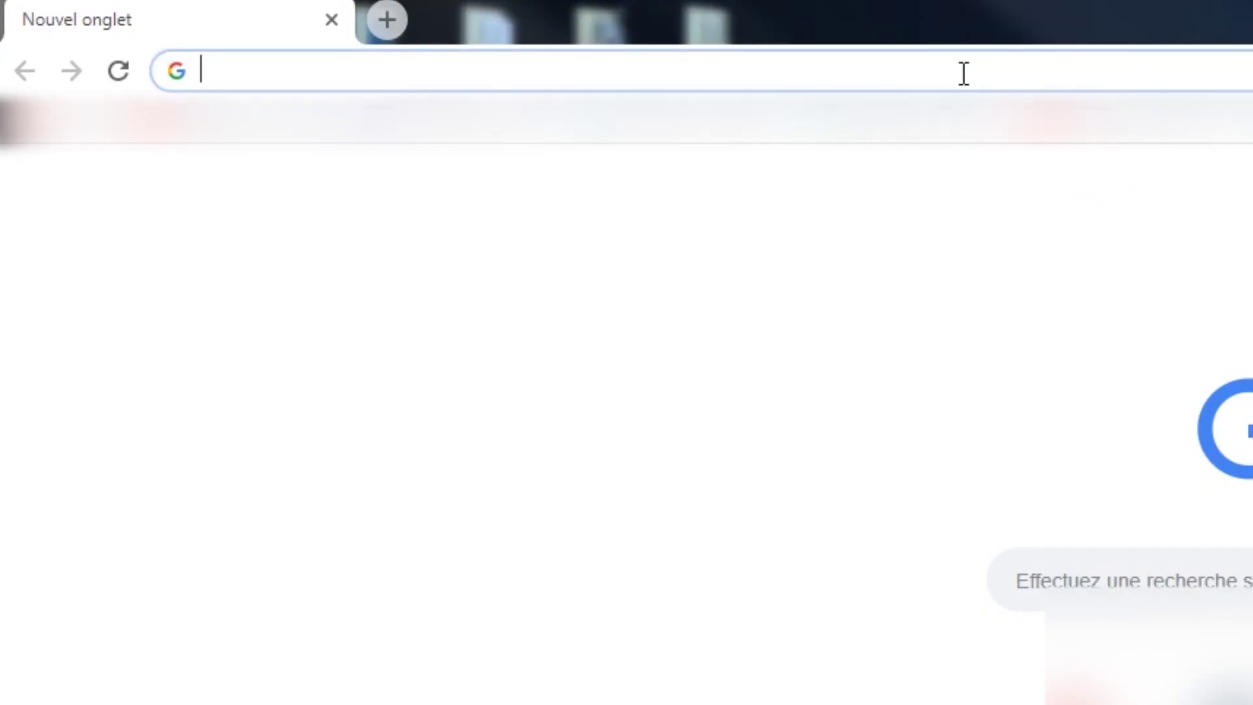
type("https://www.clictune.com/6xwD")
key("Return")
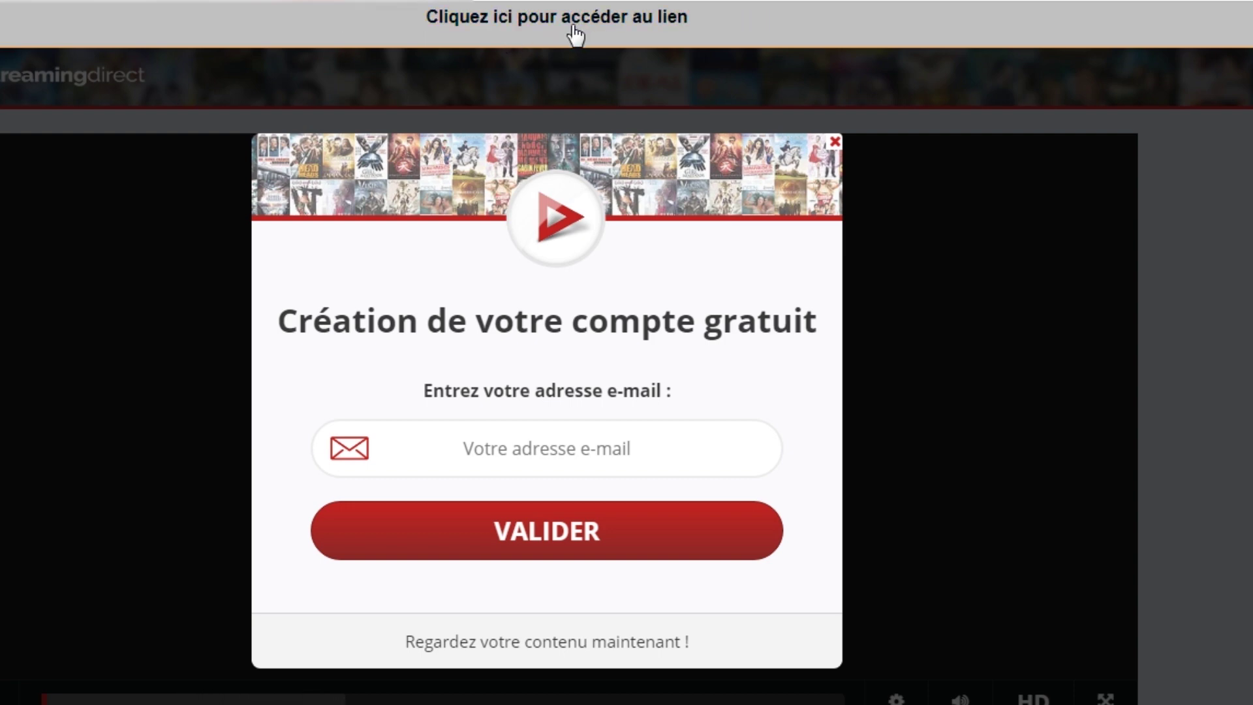
- Continue to the MEGA page, close the ad, and download the Black Panther template zip
left_click(575, 32)
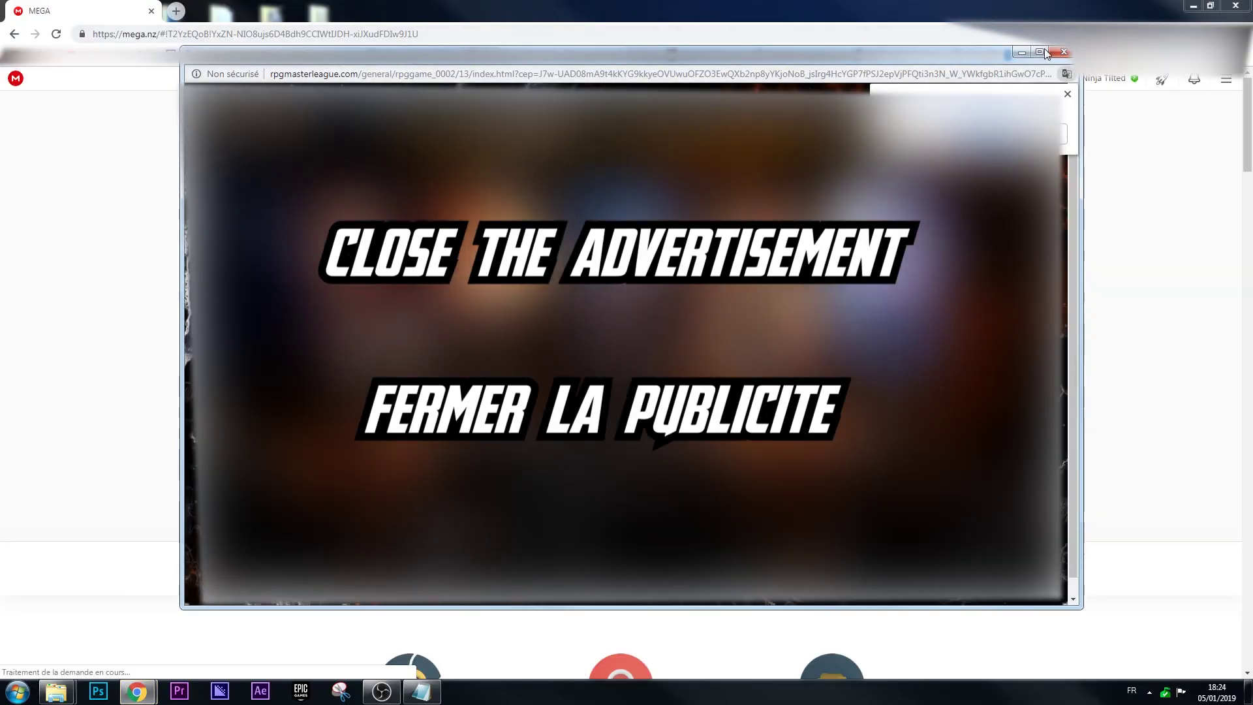
left_click(1064, 51)
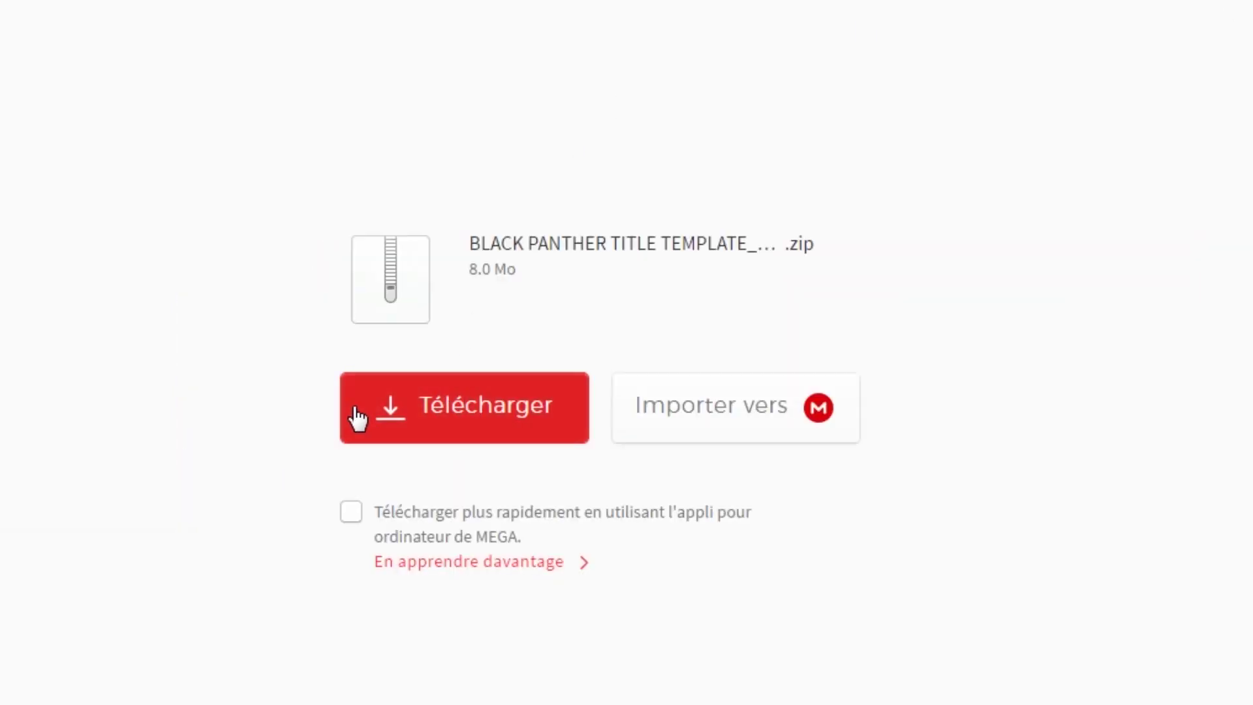
left_click(448, 420)
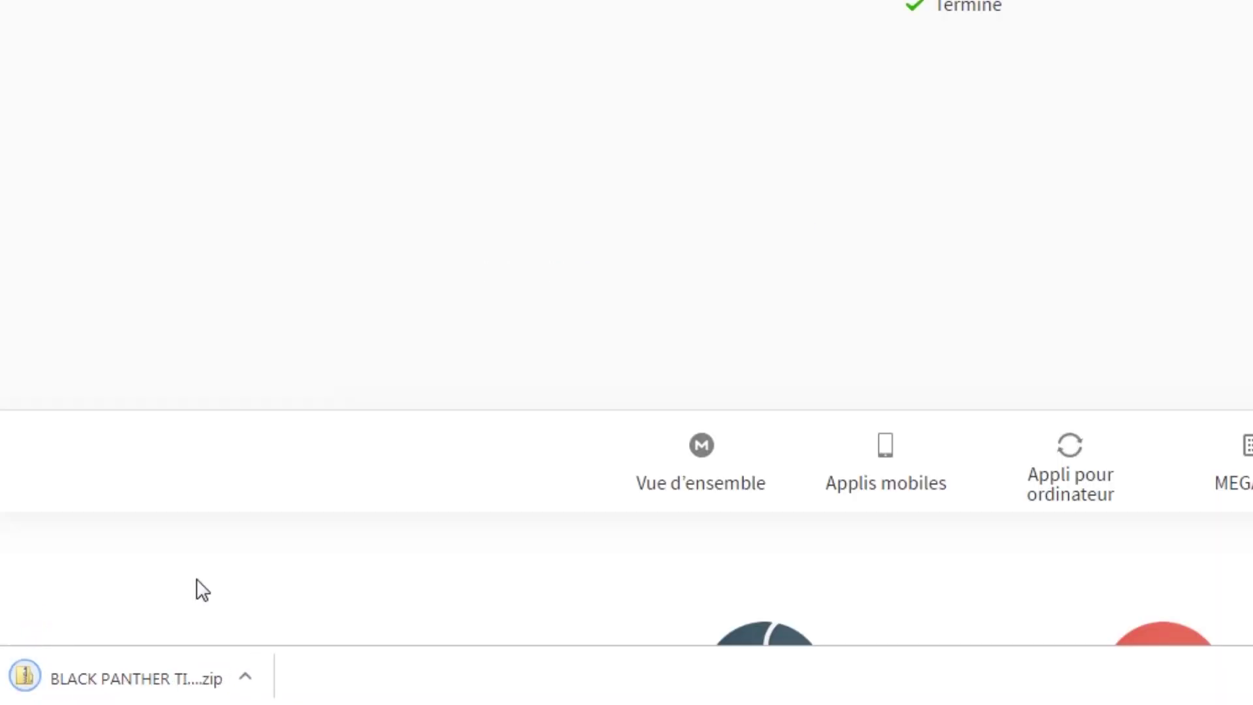
- Open the downloaded zip and browse into the nested Black Panther Title Fonts folder
left_click(128, 675)
left_click(117, 95)
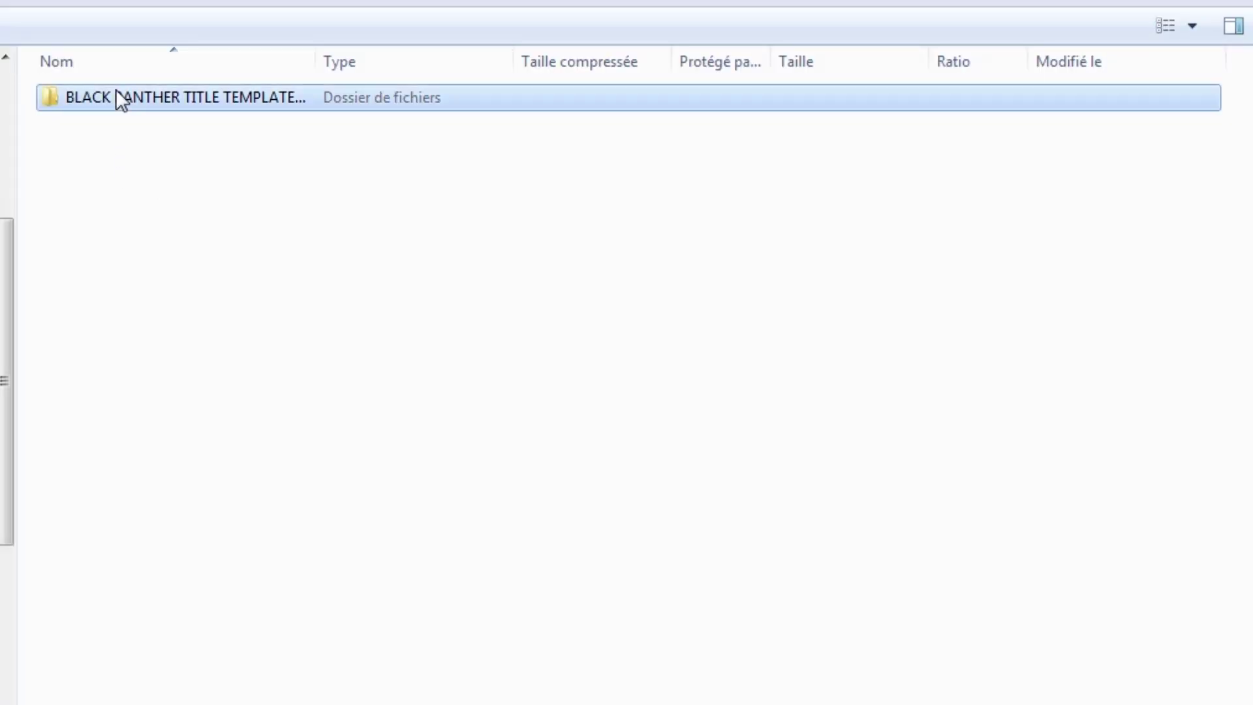
double_click(128, 95)
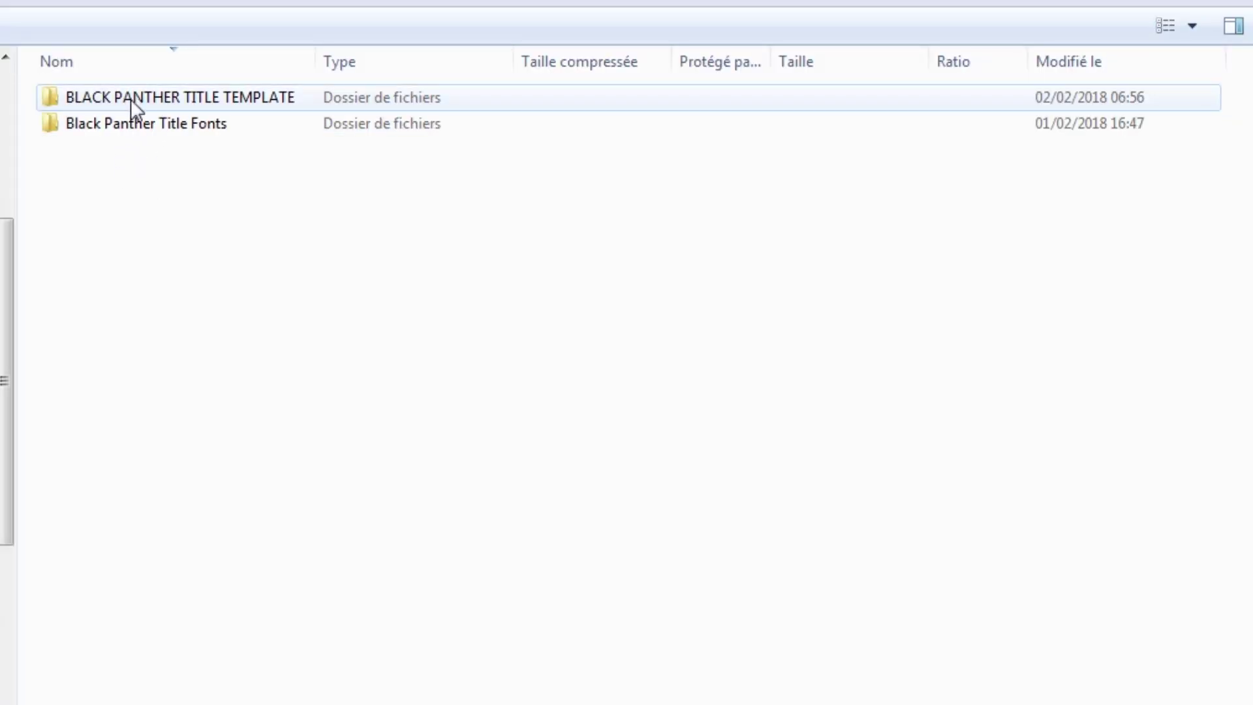
left_click(132, 123)
double_click(144, 127)
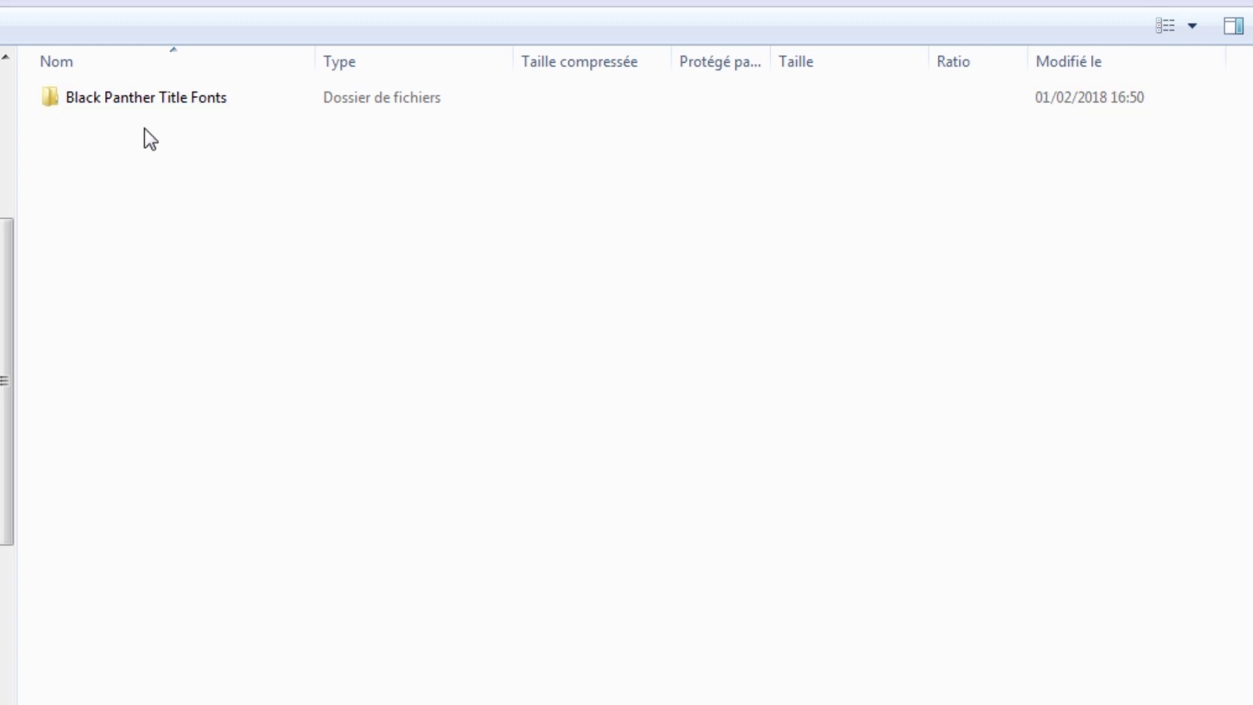
double_click(126, 100)
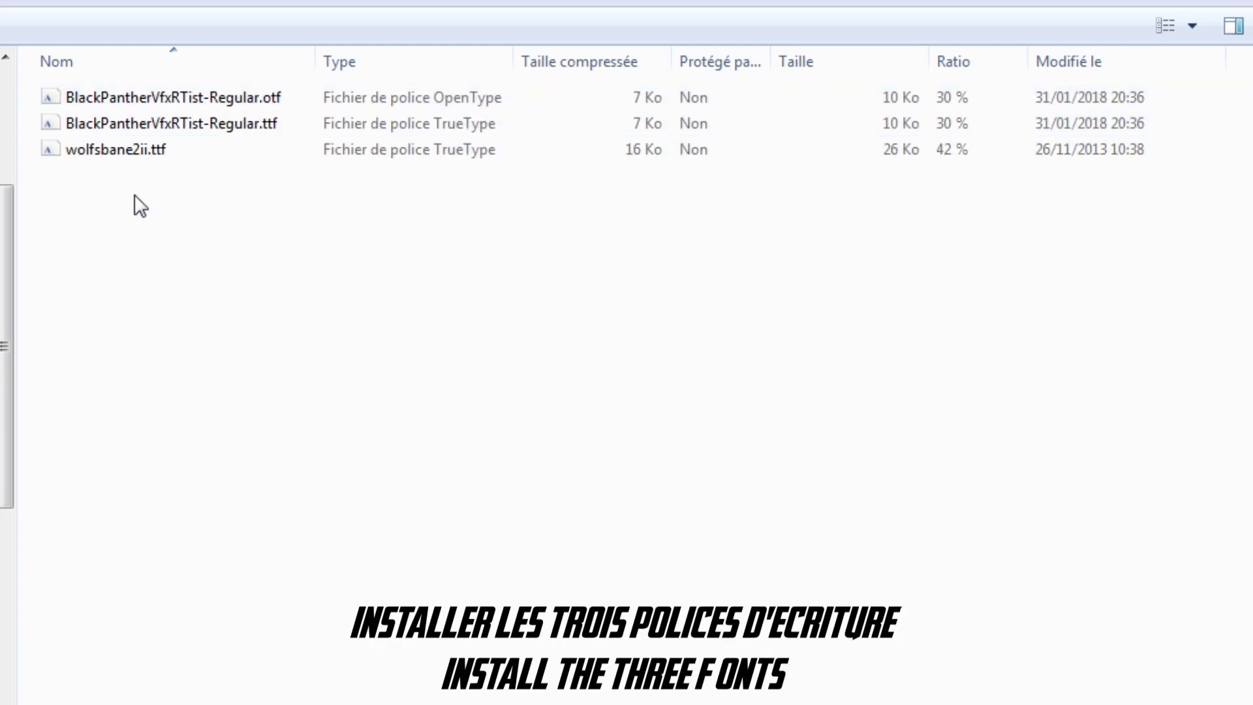
- Select all three font files and open them in preview windows
left_click_drag(134, 204, 124, 86)
right_click(136, 119)
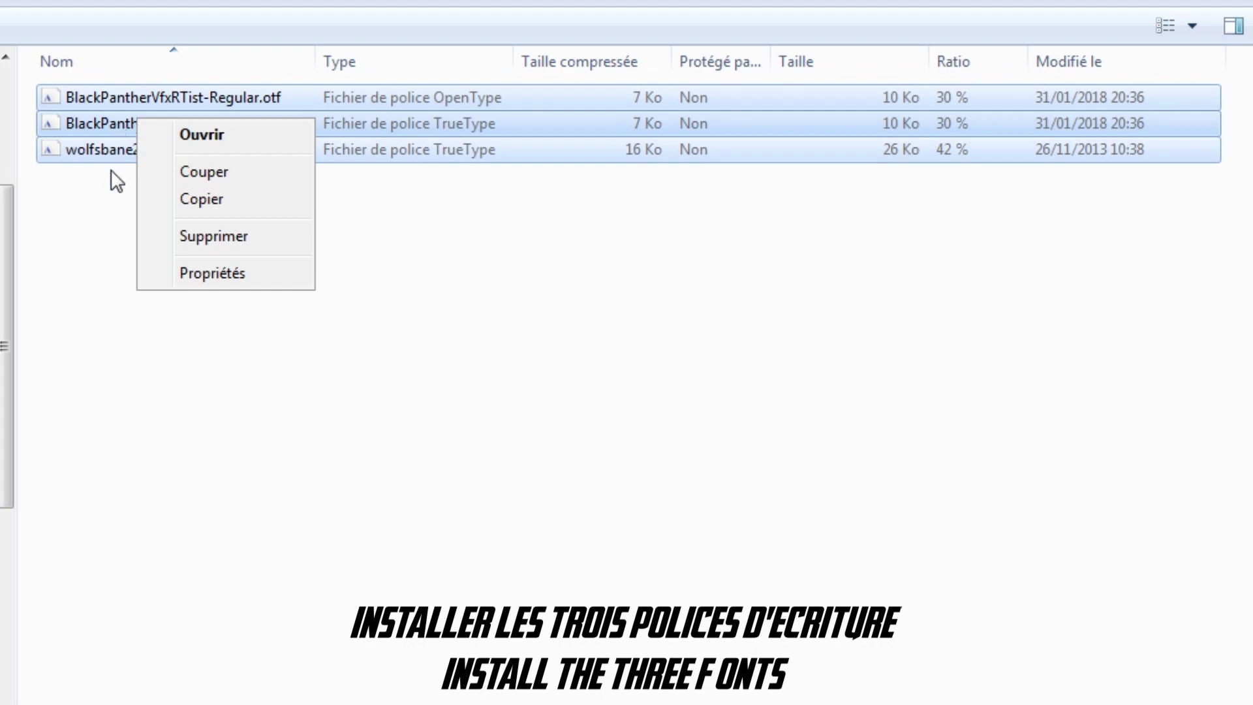
left_click(199, 136)
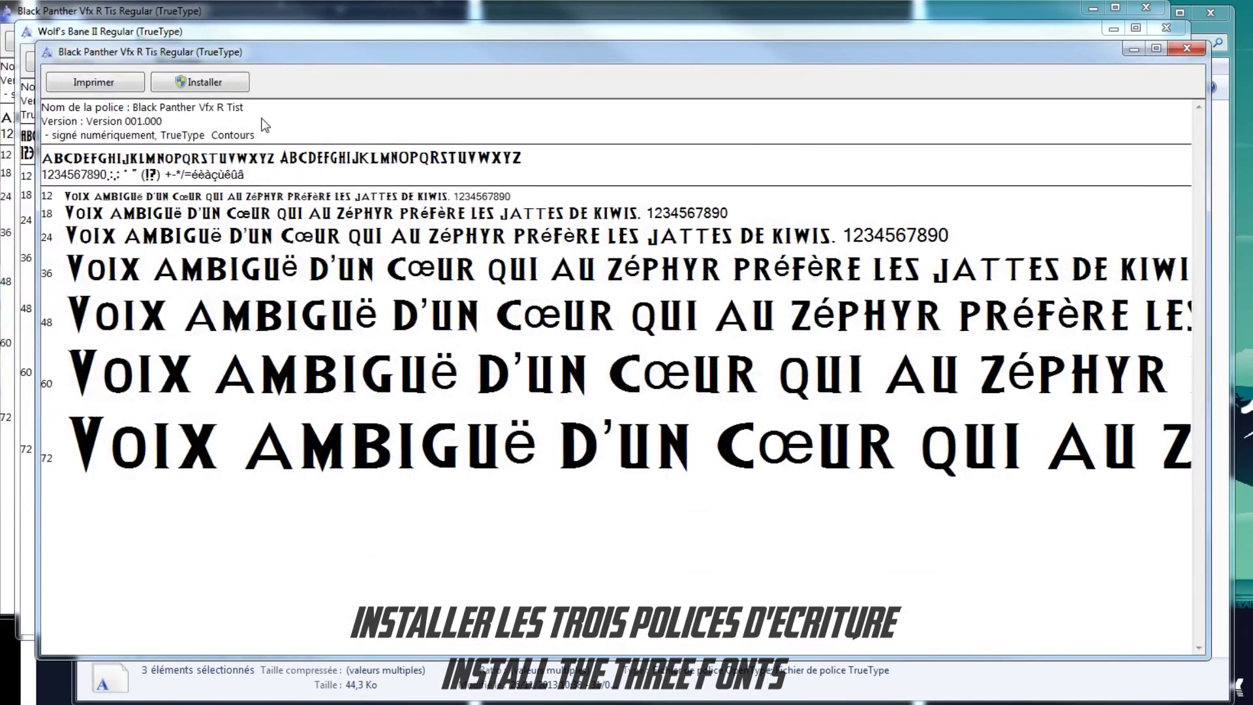
- Install Black Panther Vfx R Tis Regular, replacing the already-installed copy
left_click(233, 89)
left_click(232, 89)
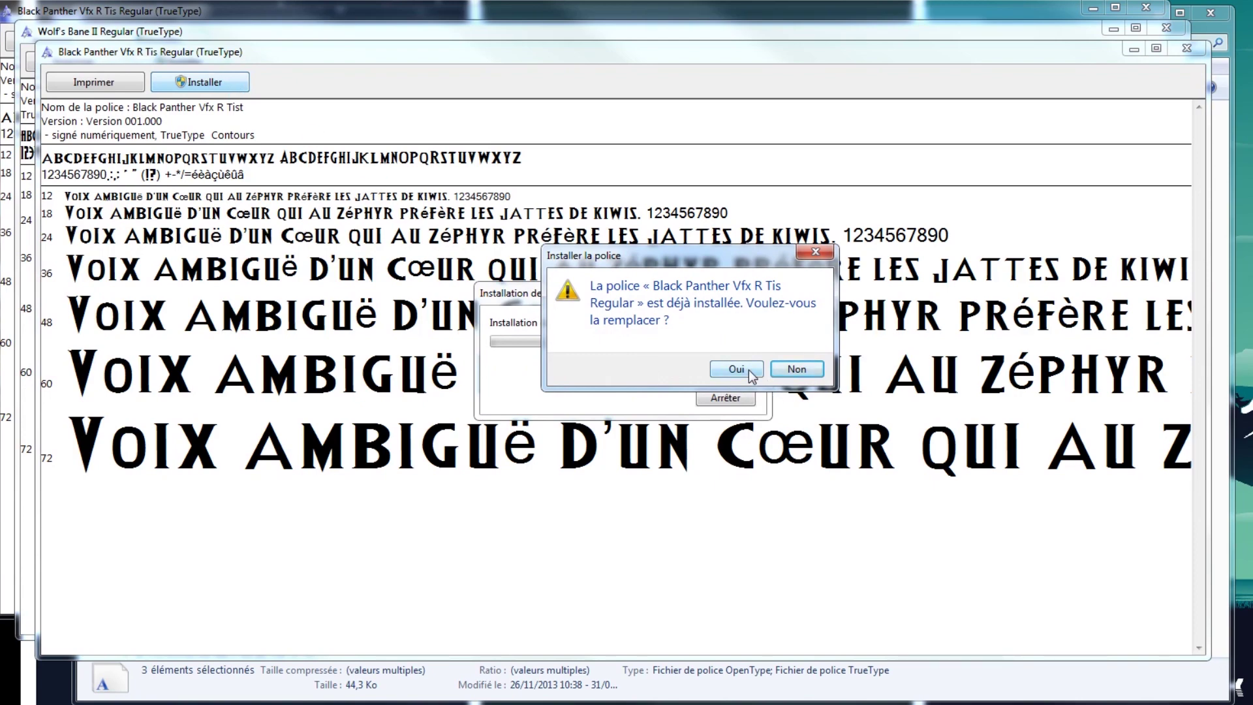
left_click(793, 370)
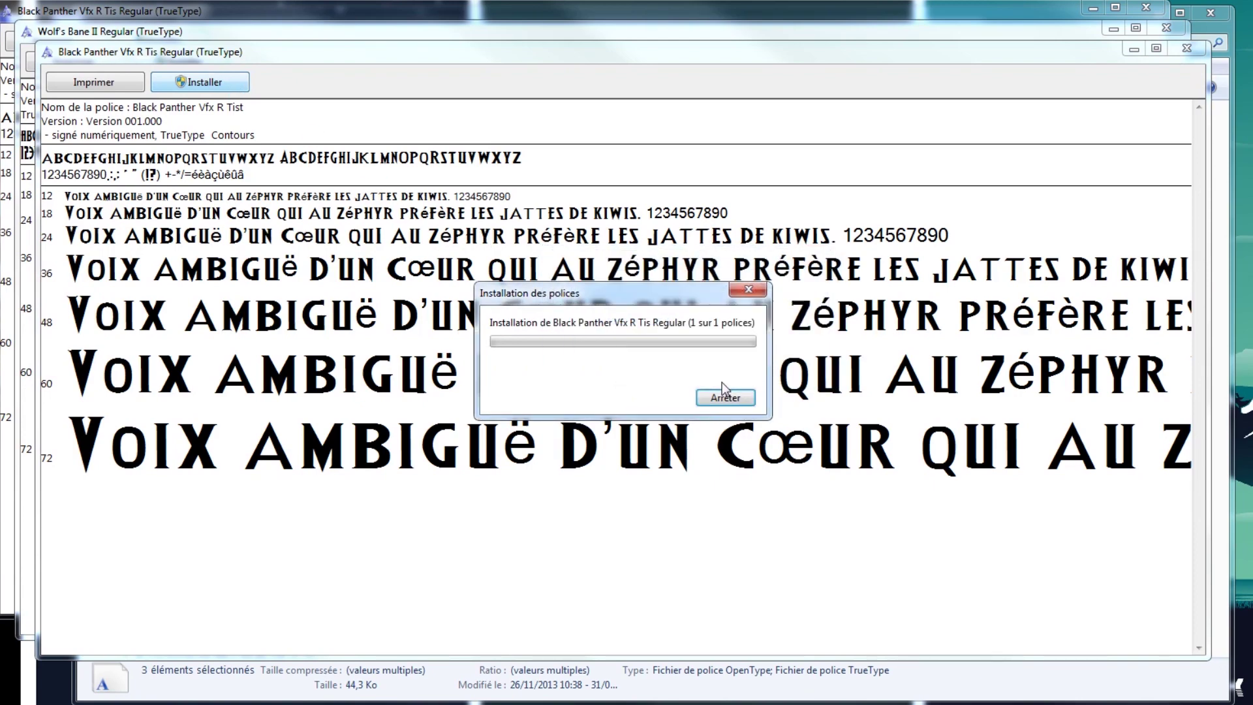
- Close the Black Panther and Wolf's Bane II font preview windows
left_click(1187, 50)
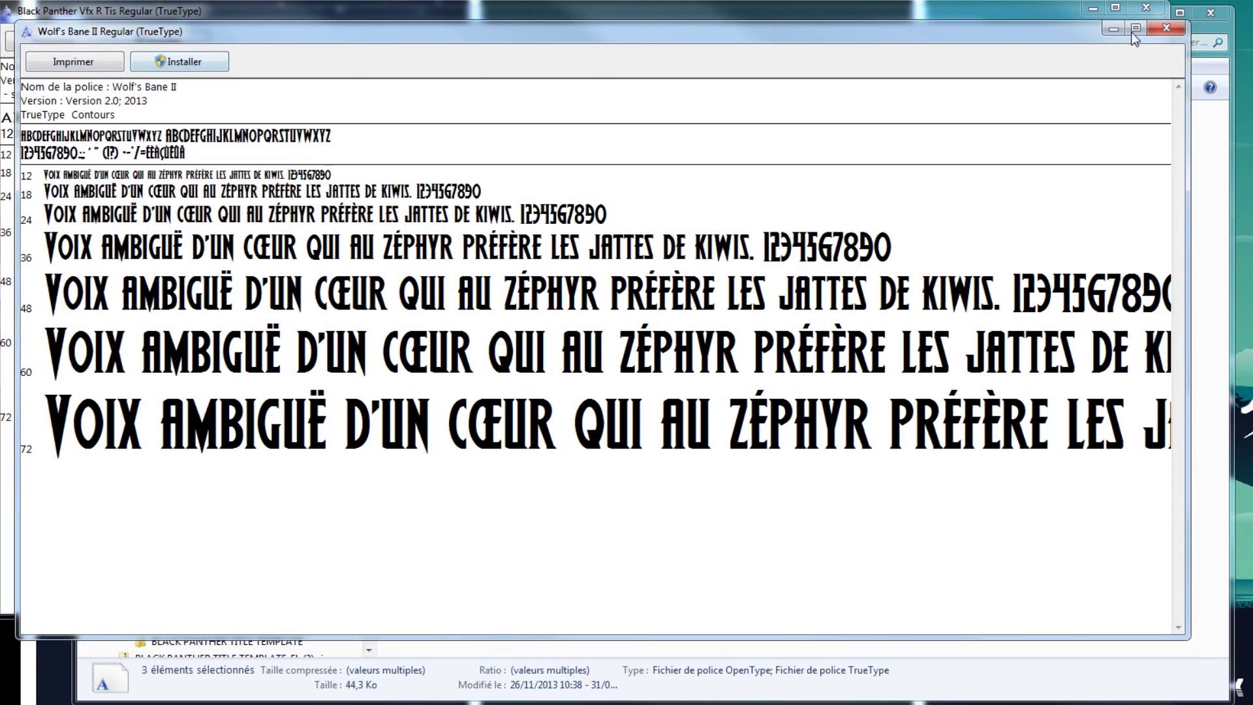
left_click(1167, 27)
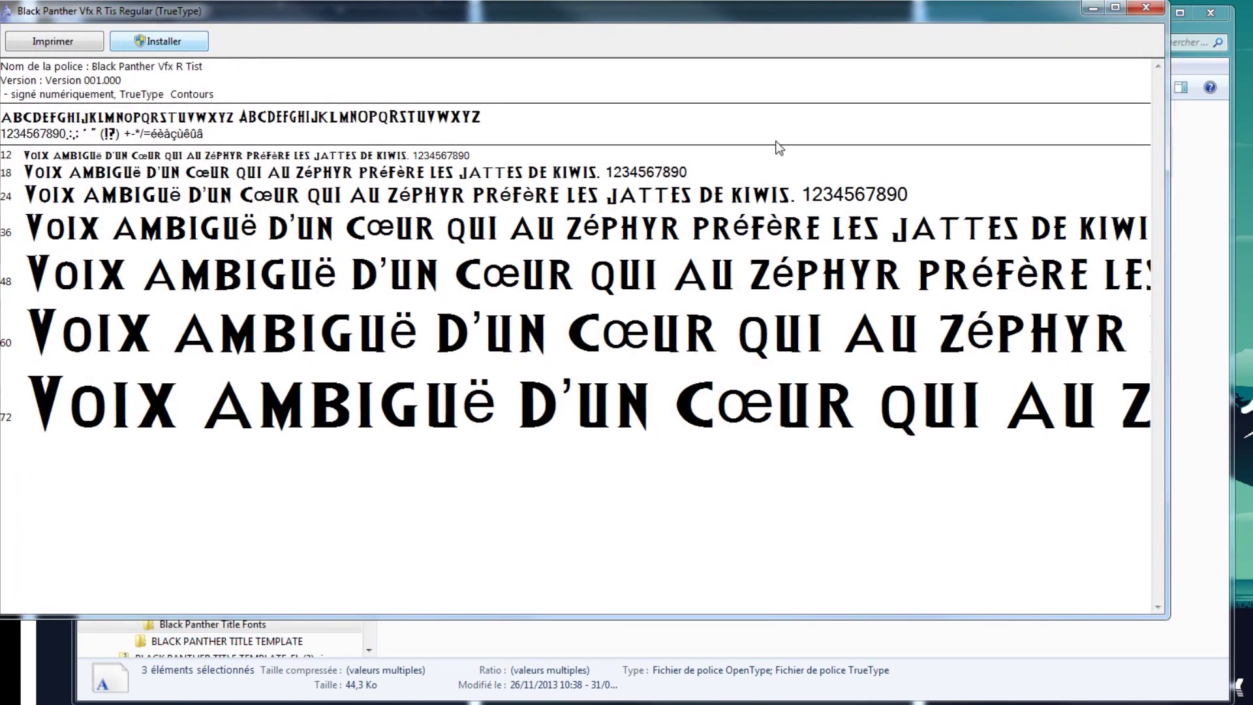
left_click(1148, 8)
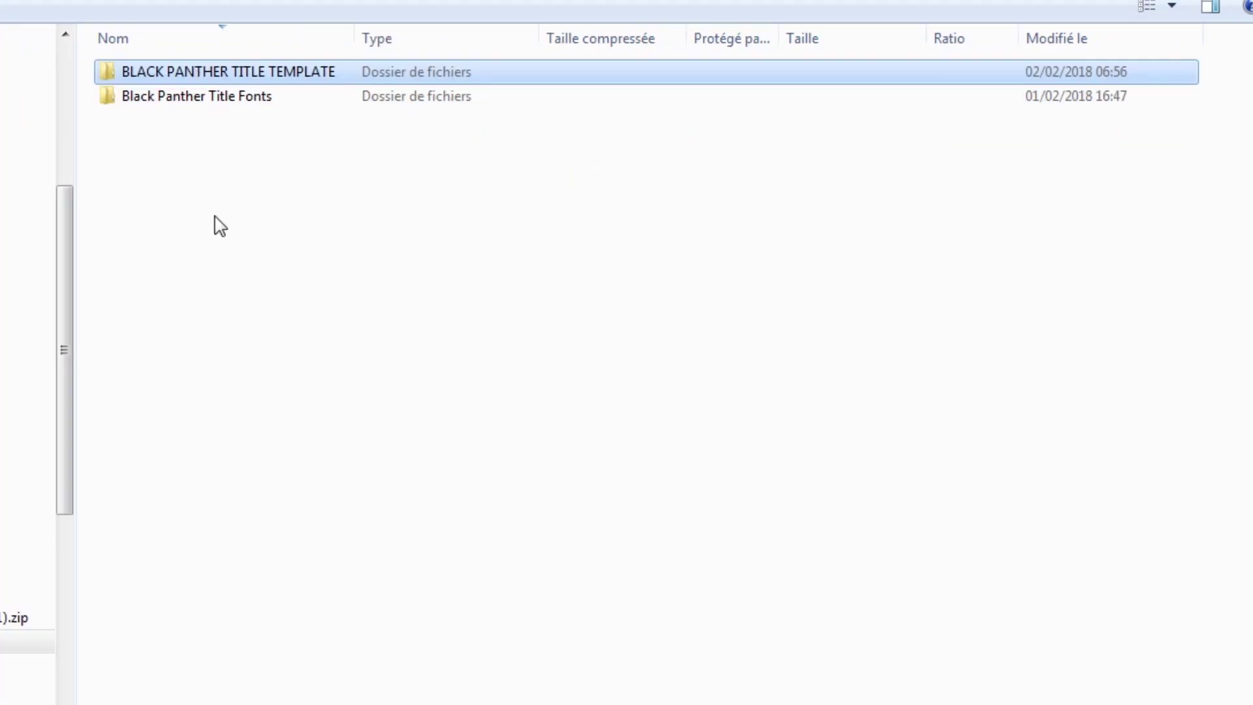
- Open the BLACK PANTHER TITLE TEMPLATE folder and select the copied .aep project
double_click(215, 77)
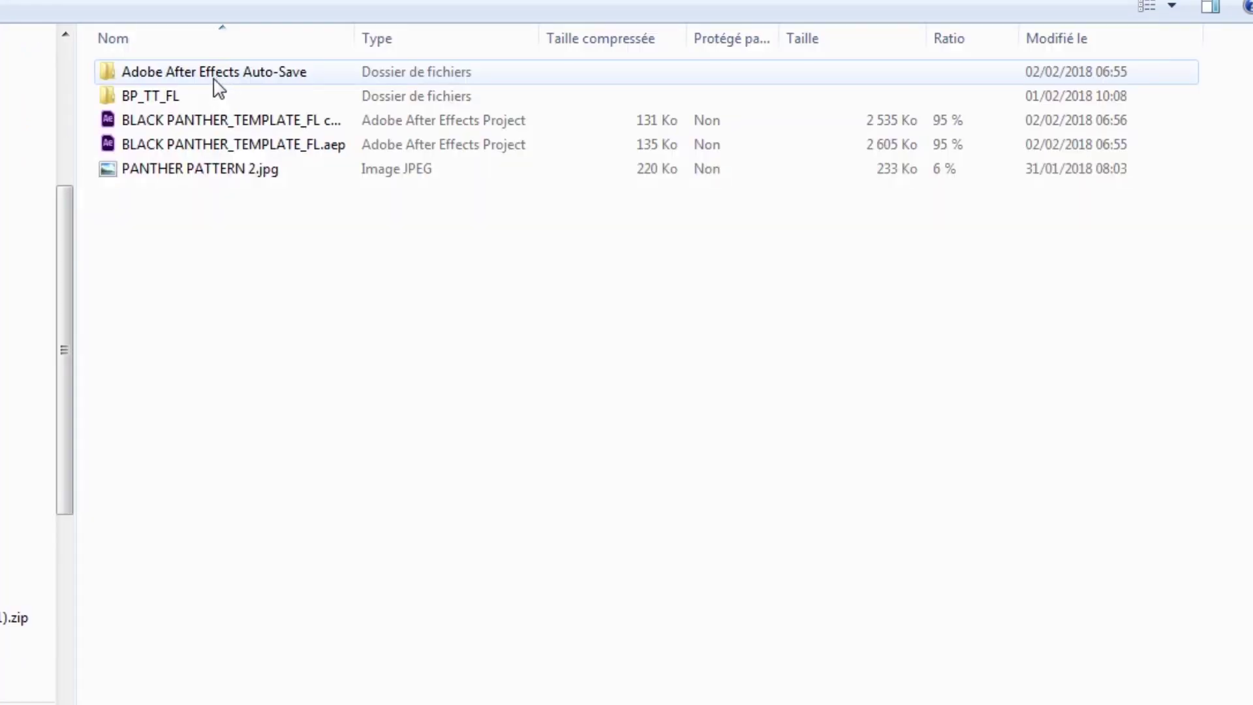
left_click(202, 125)
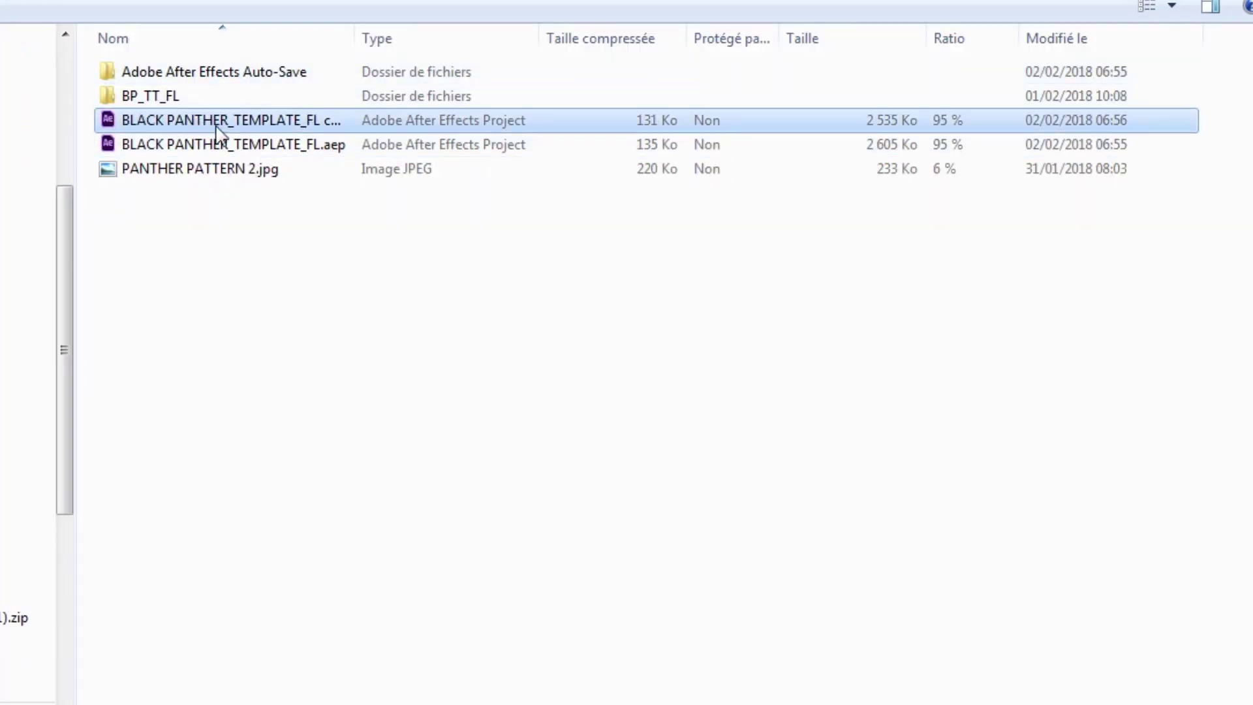
- Launch the .aep in After Effects, accepting the conversion, missing-files and locked-file warnings
double_click(272, 126)
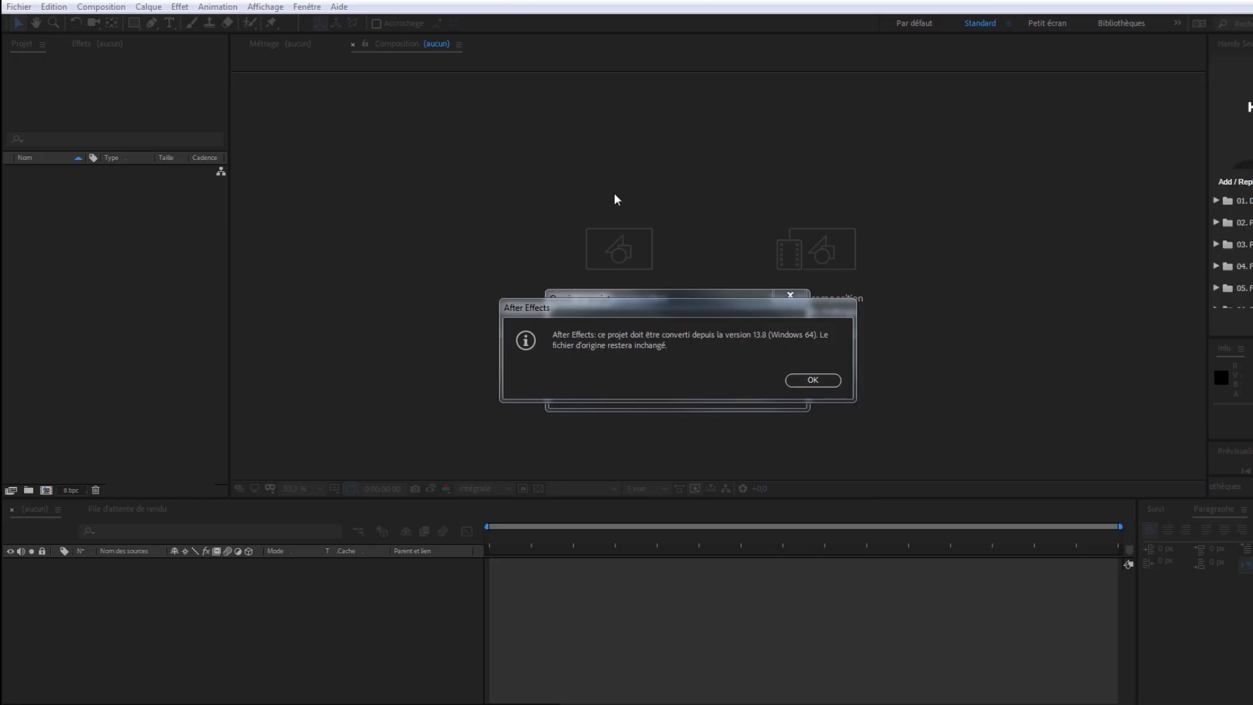
left_click(813, 381)
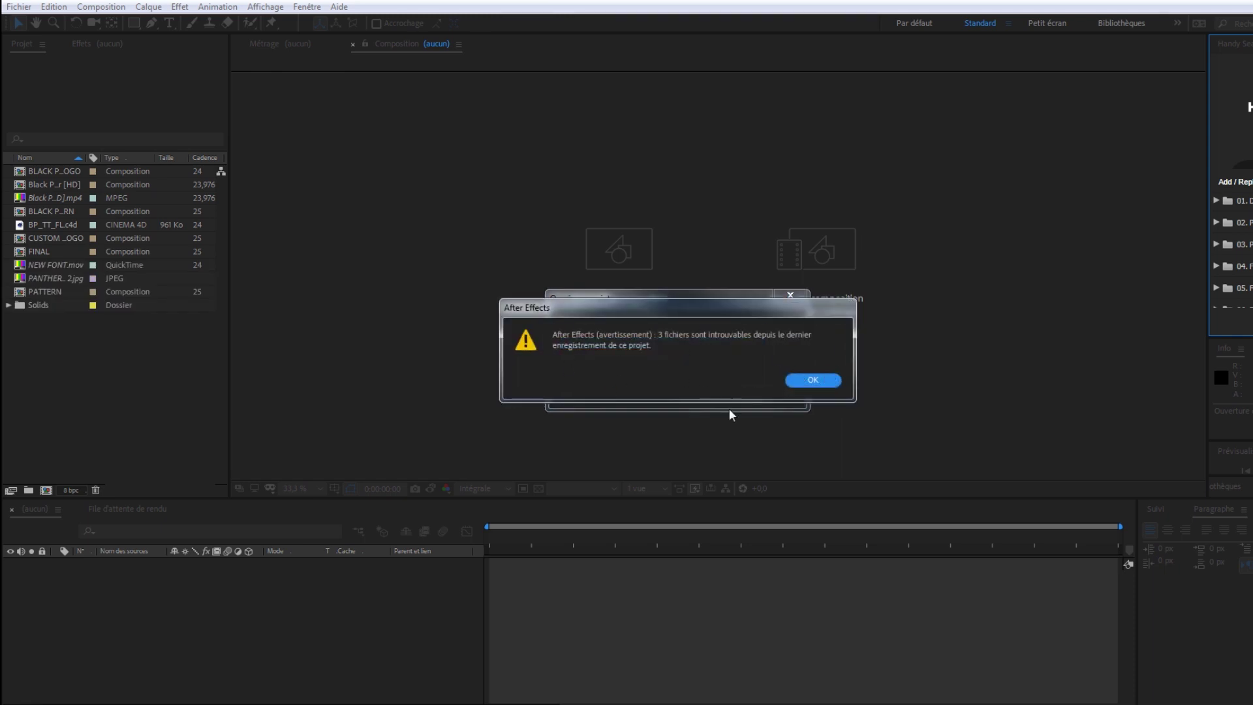
left_click(826, 383)
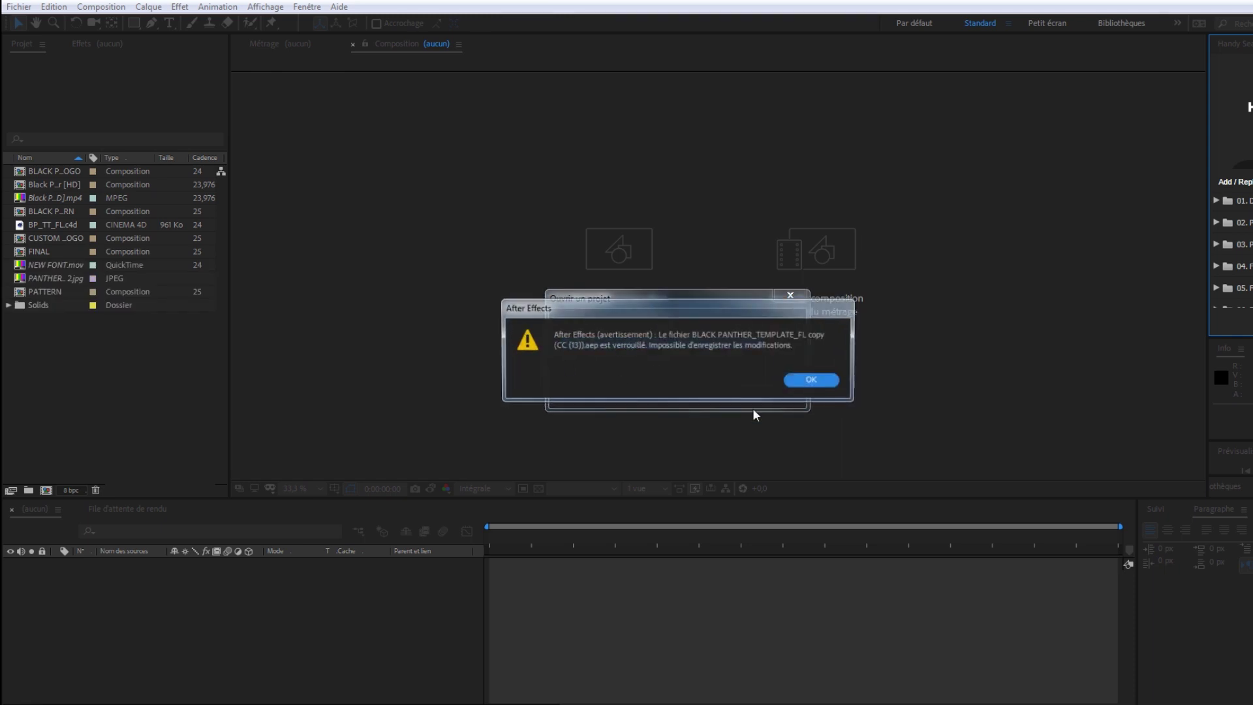
left_click(813, 379)
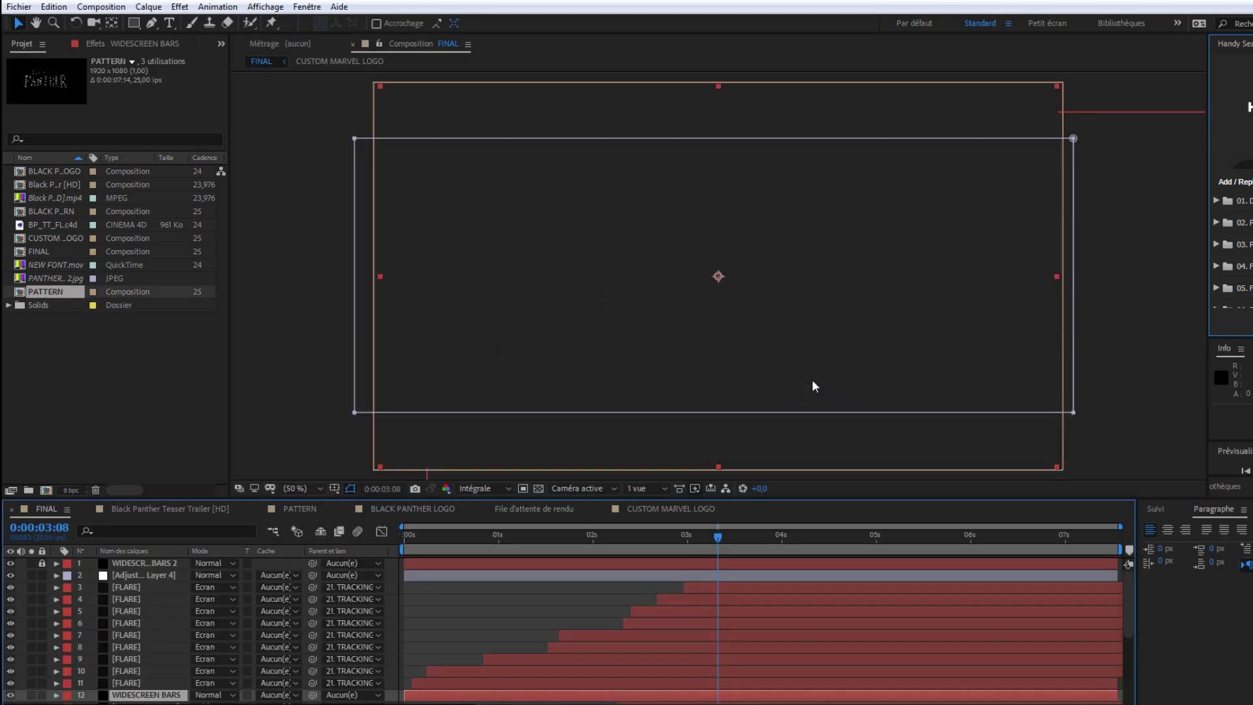
- In CUSTOM MARVEL LOGO, retype the NINJA and WOLF text layers as 'Your' and 'NAME'
left_click(819, 536)
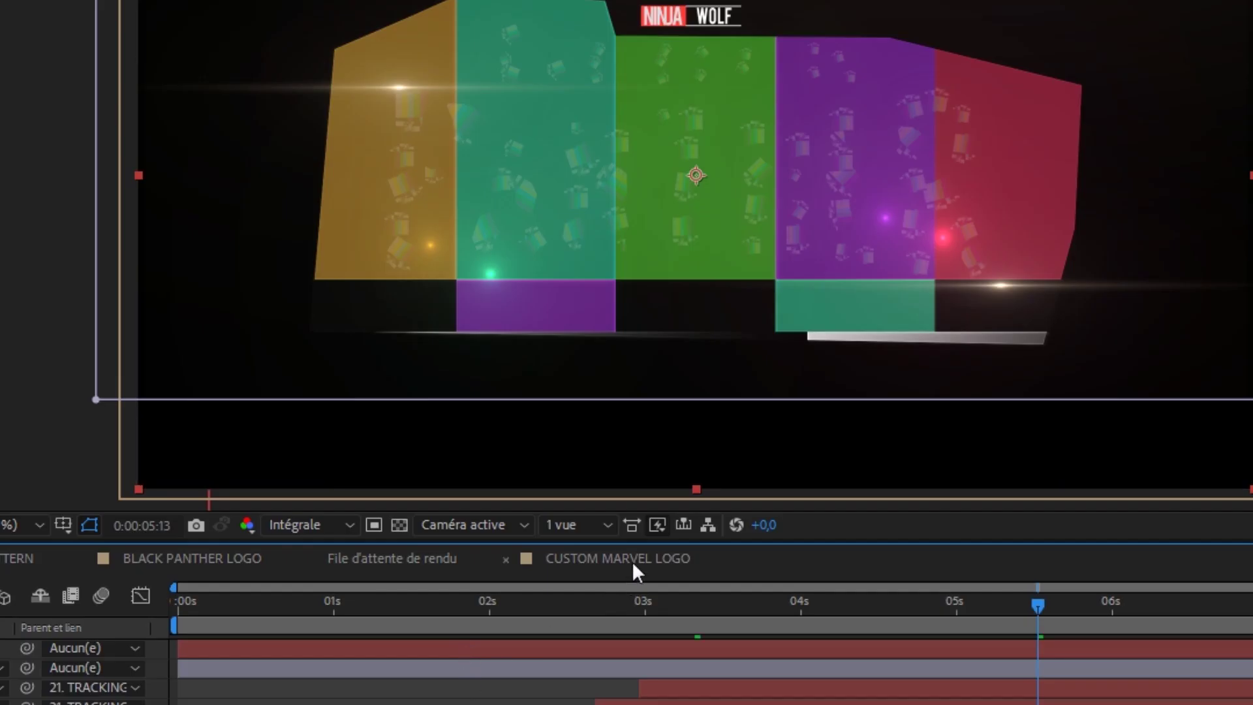
left_click(642, 558)
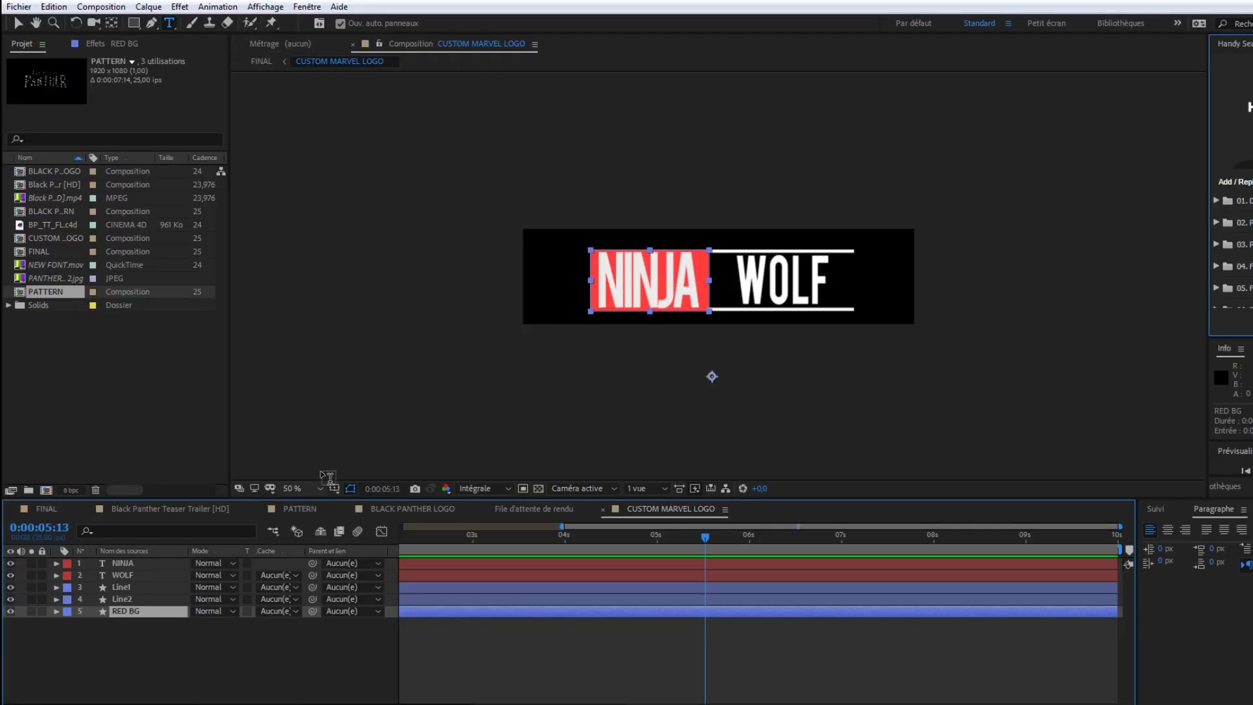
left_click(125, 562)
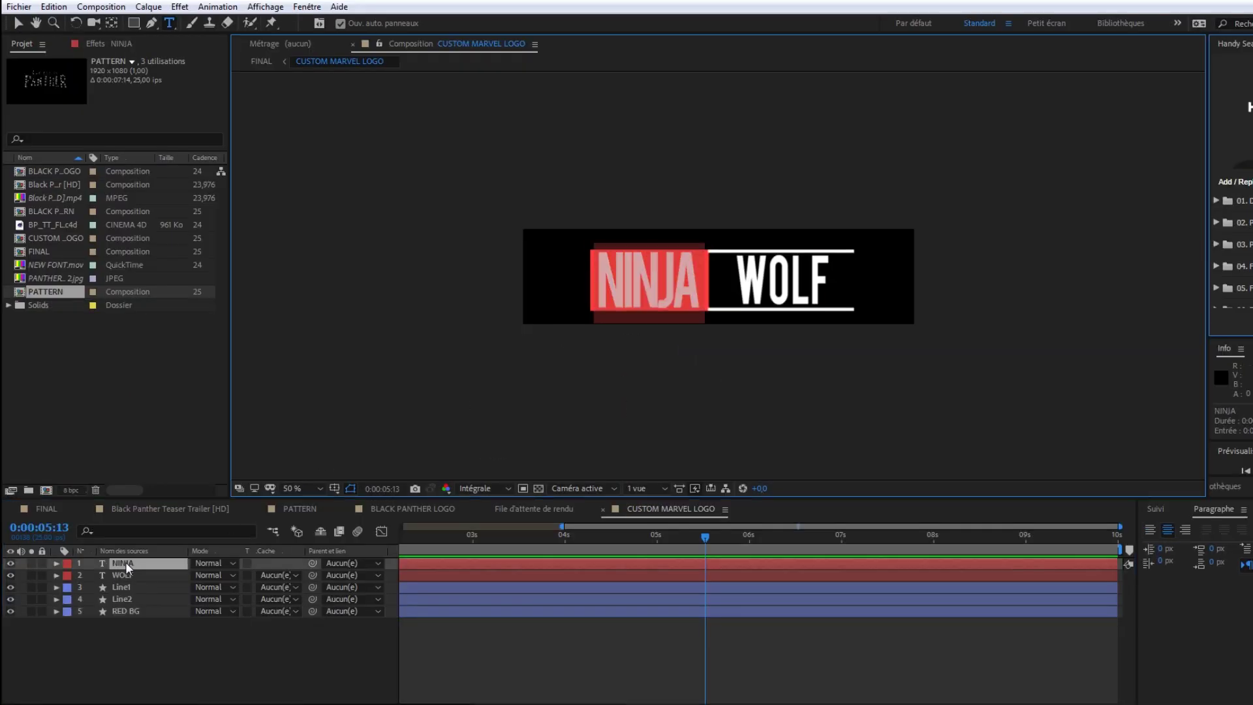
type("Your")
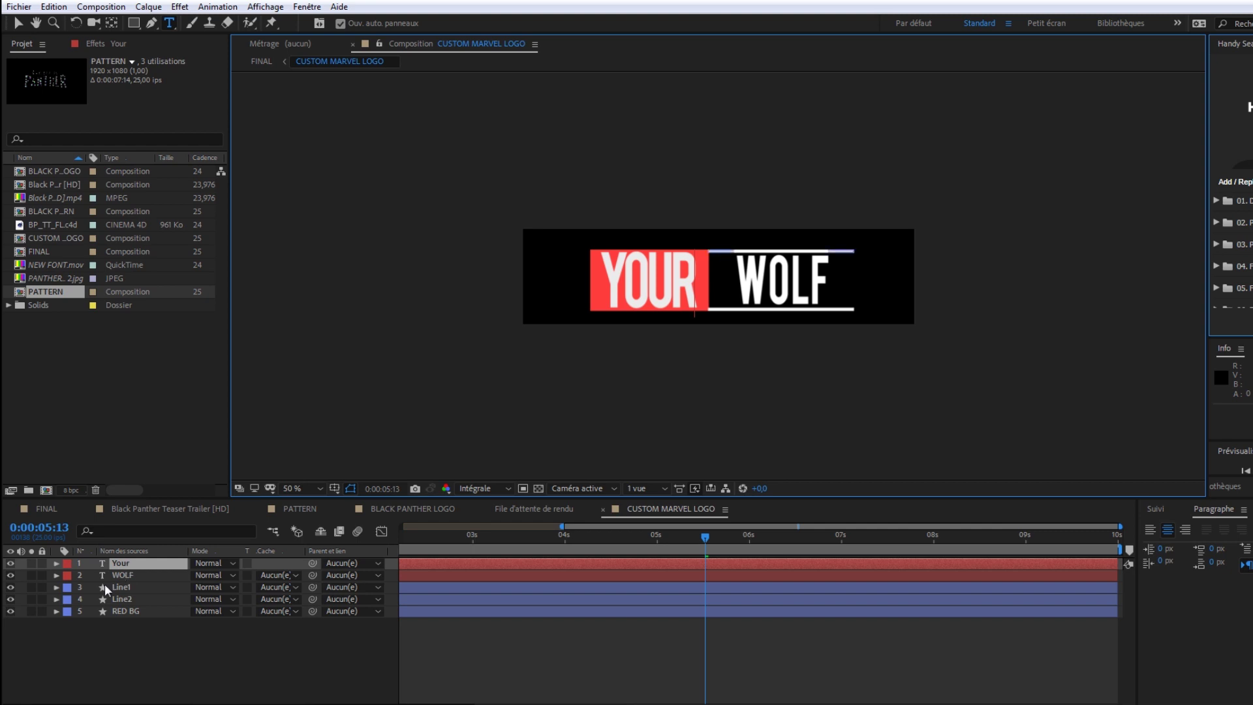
left_click(136, 577)
type("N")
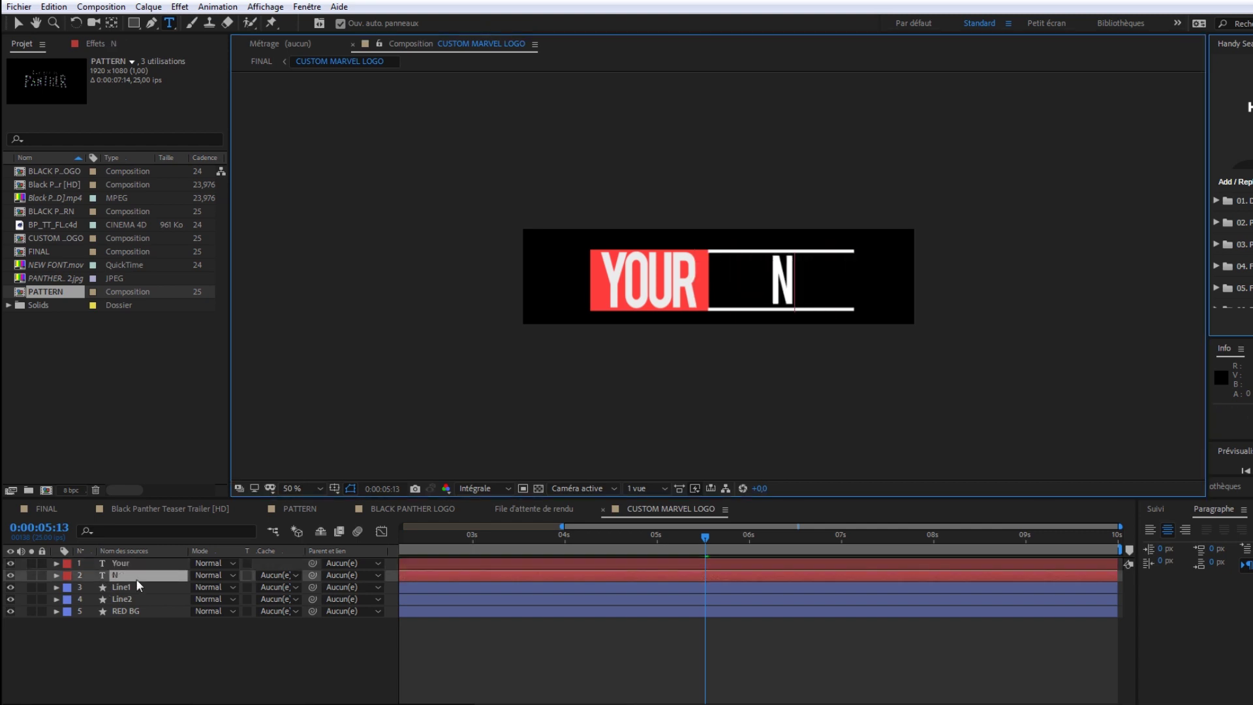
type("AME")
left_click(667, 676)
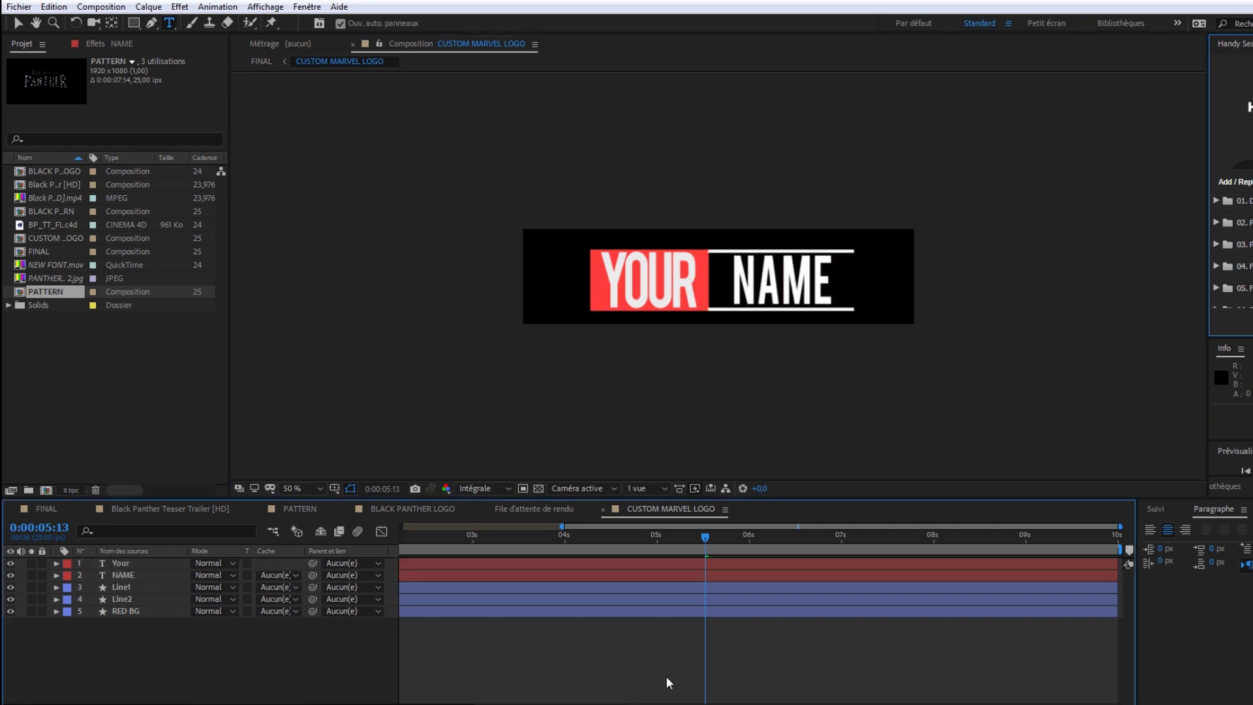
- Go to the BLACK PANTHER LOGO composition, select NEW FONT.mov, and zoom to 25%
left_click(51, 508)
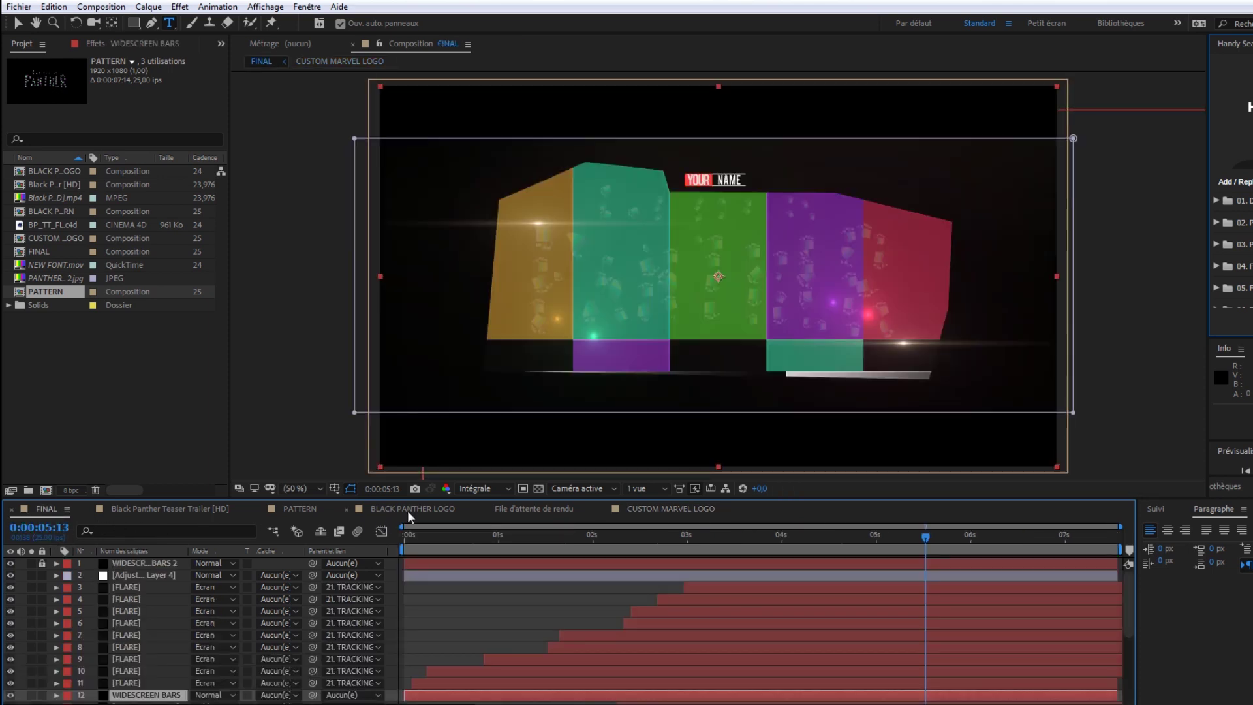
left_click(407, 510)
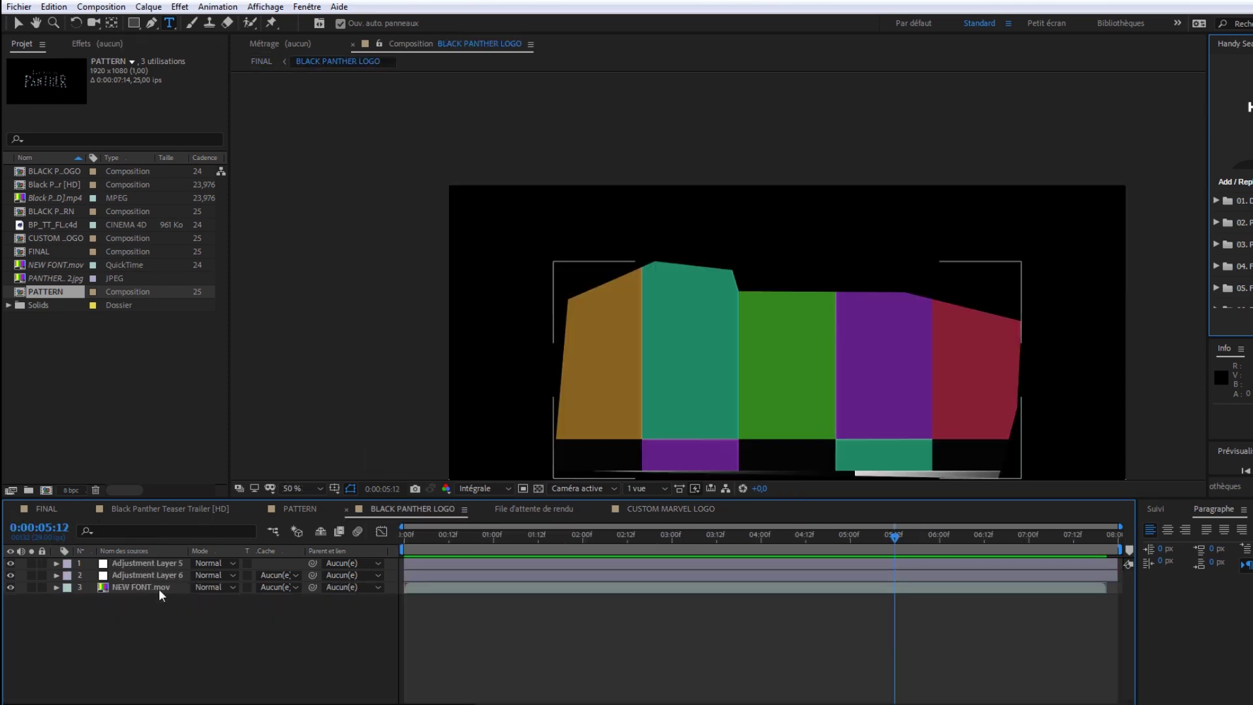
left_click(158, 588)
key("comma")
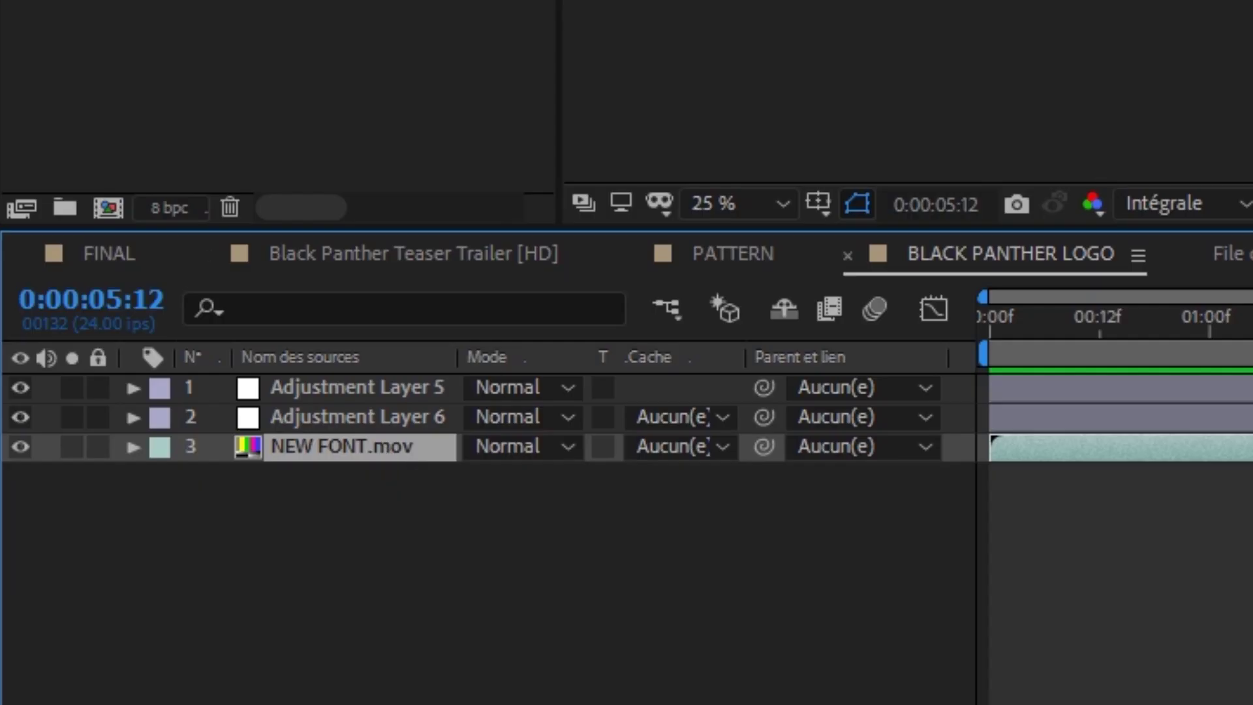
- Hide the NEW FONT.mov layer and open BP_TT_FL.c4d in Cinema 4D via Edit Original
left_click(19, 447)
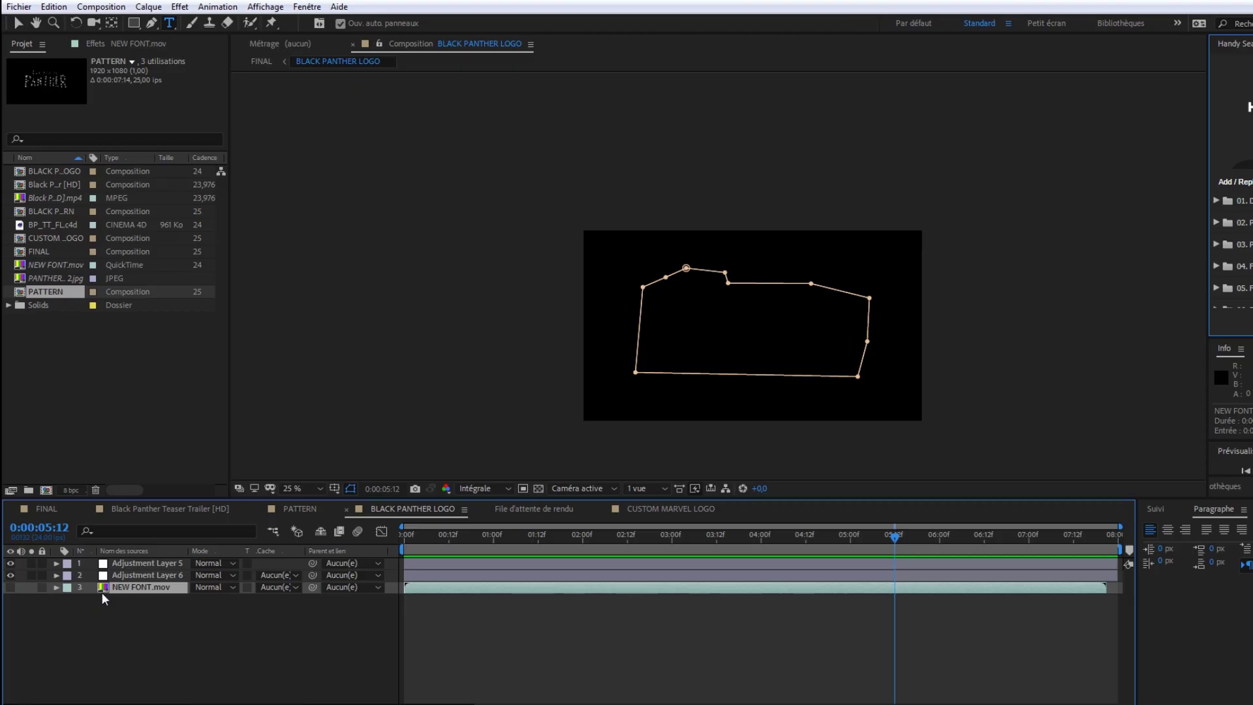
left_click(159, 607)
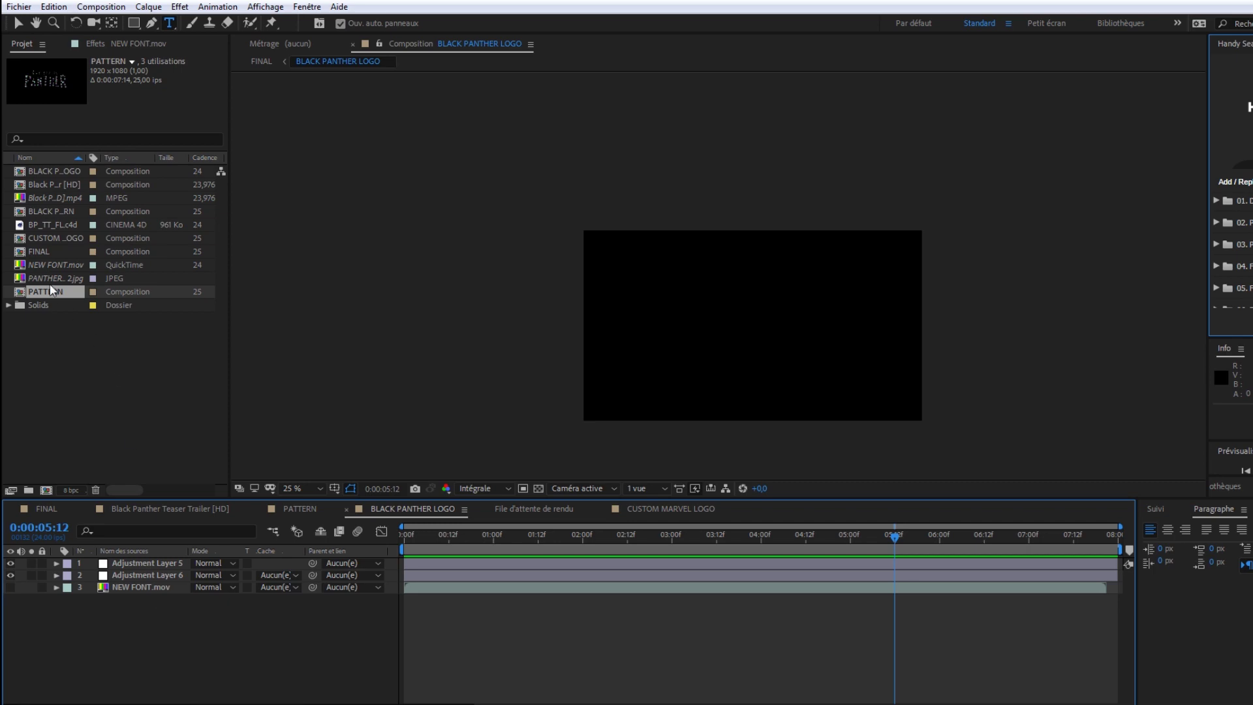
left_click(41, 224)
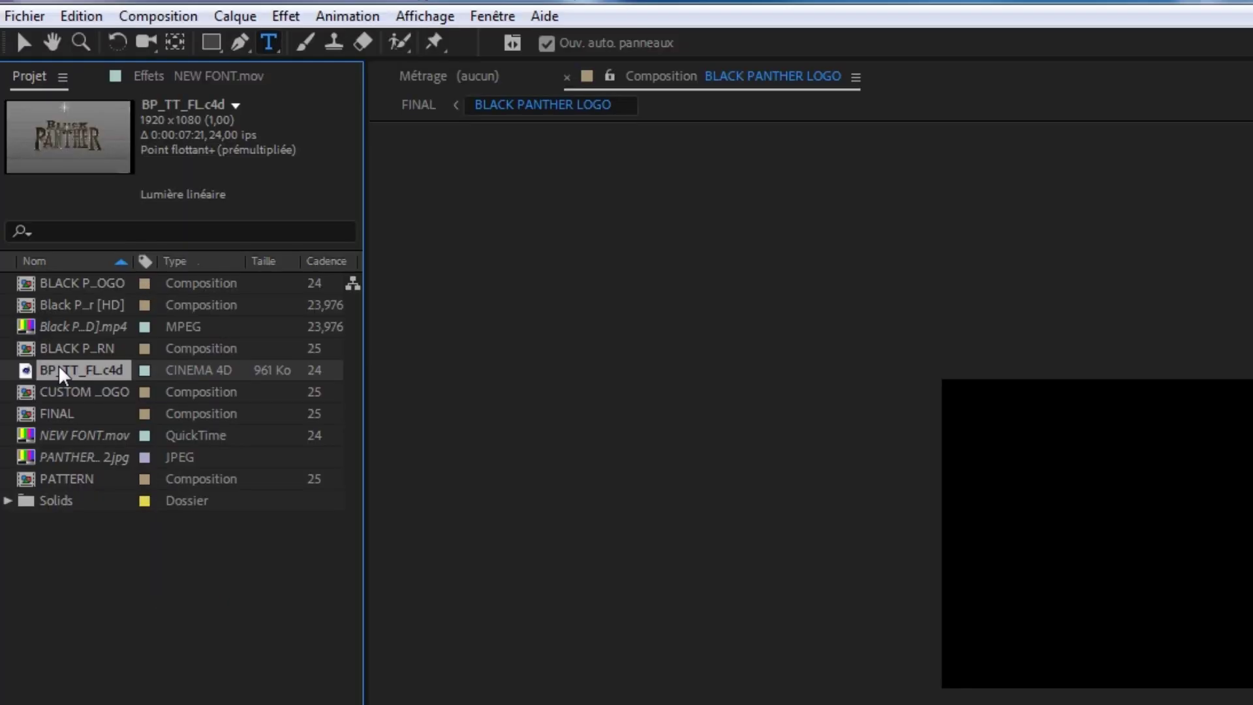
left_click(82, 17)
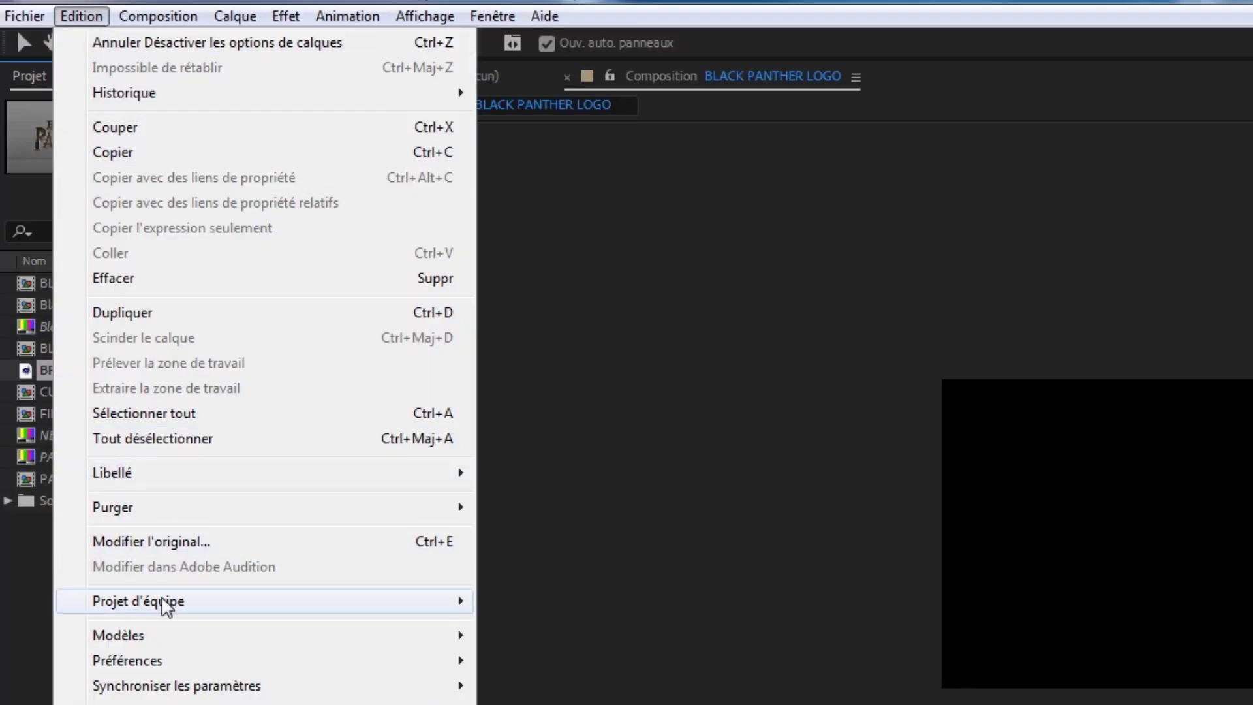
left_click(163, 548)
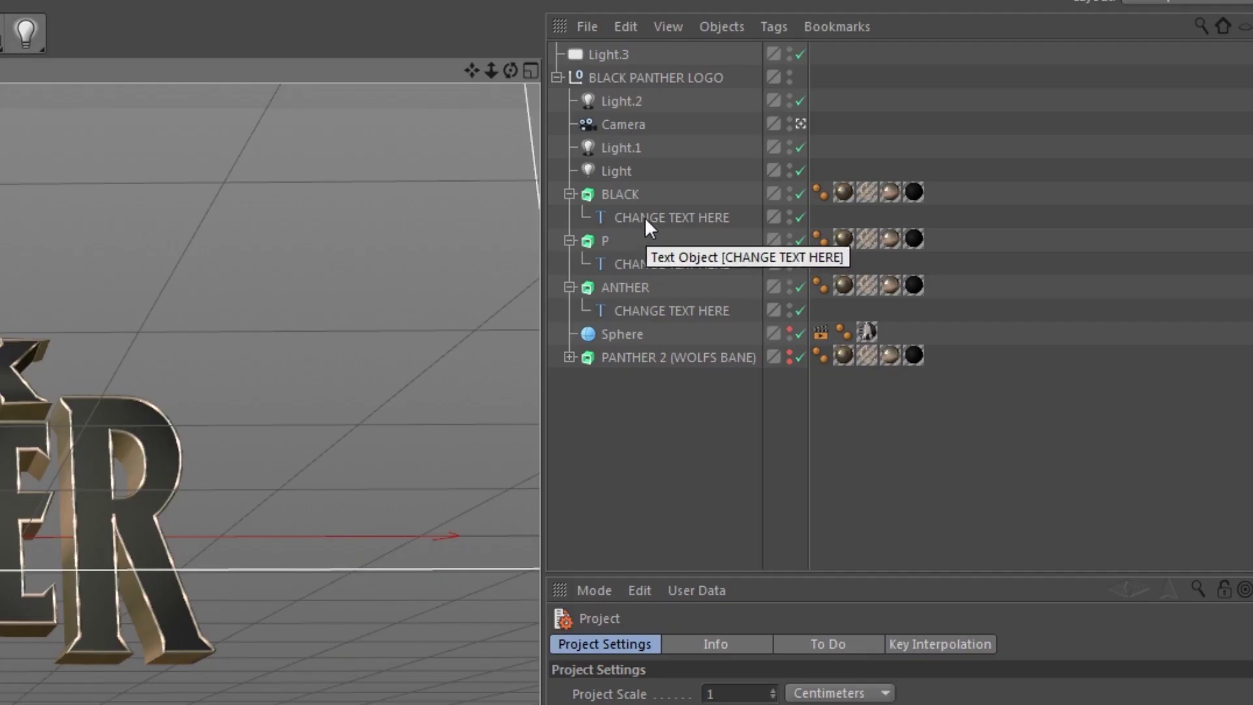
- Change the top 3D text object from BLACK to NINJA and check the PANTHER text objects
left_click(645, 218)
left_click(973, 436)
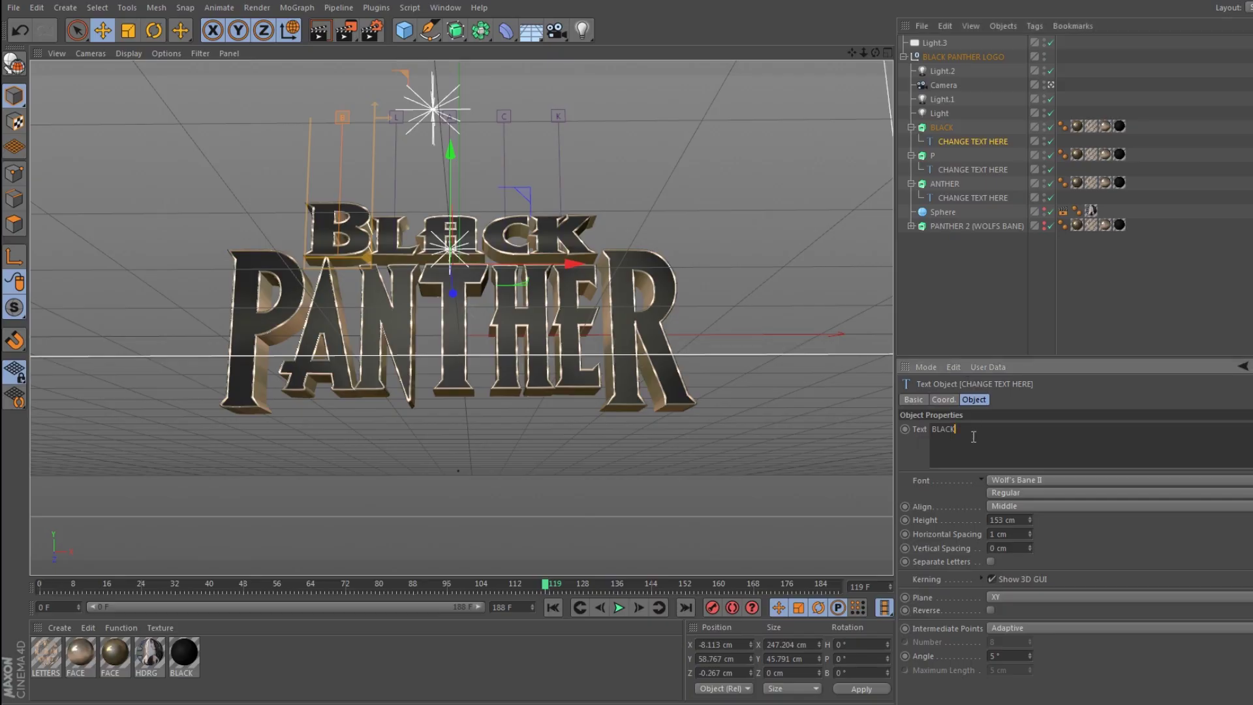
key("BackSpace")
key("BackSpace")
key("BackSpace")
key("BackSpace")
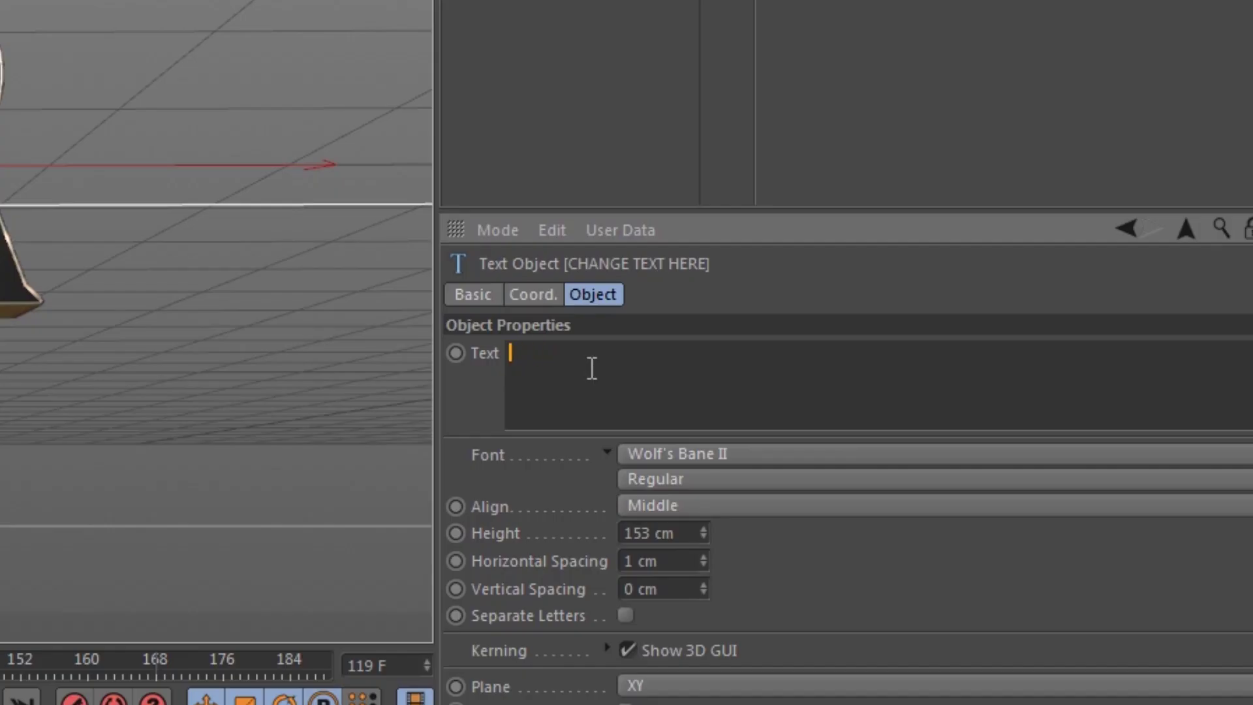
type("NJA")
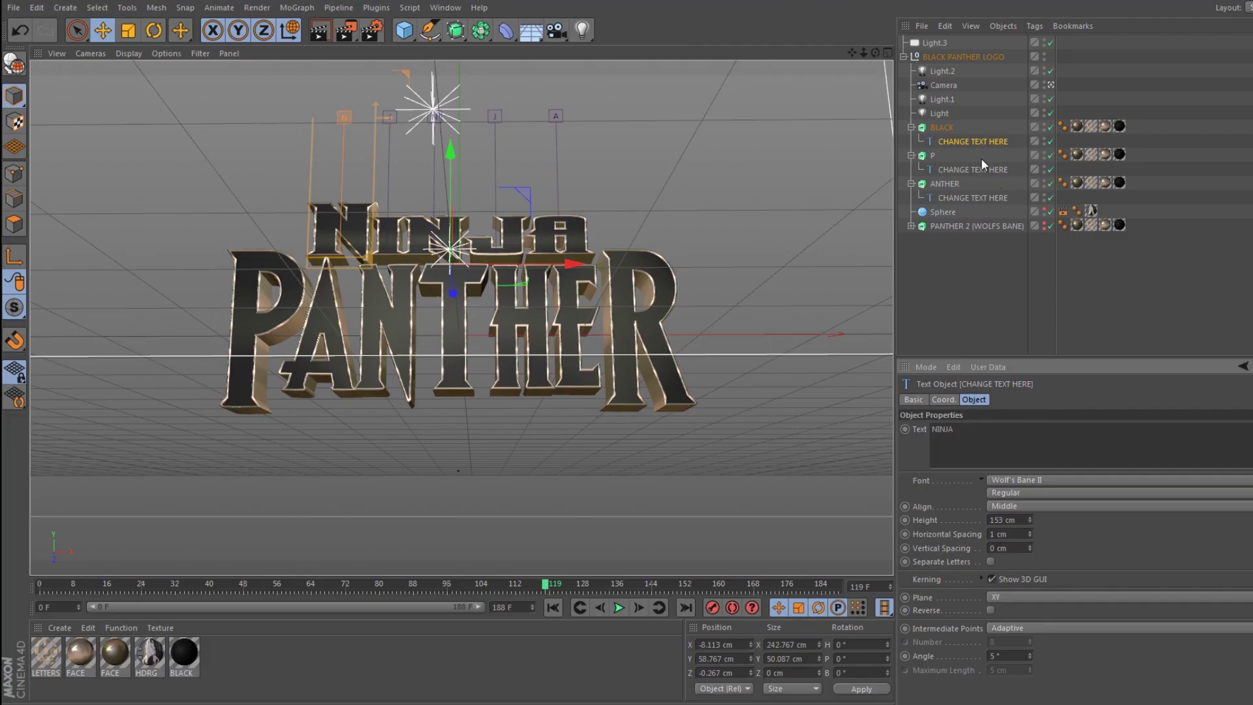
left_click(981, 170)
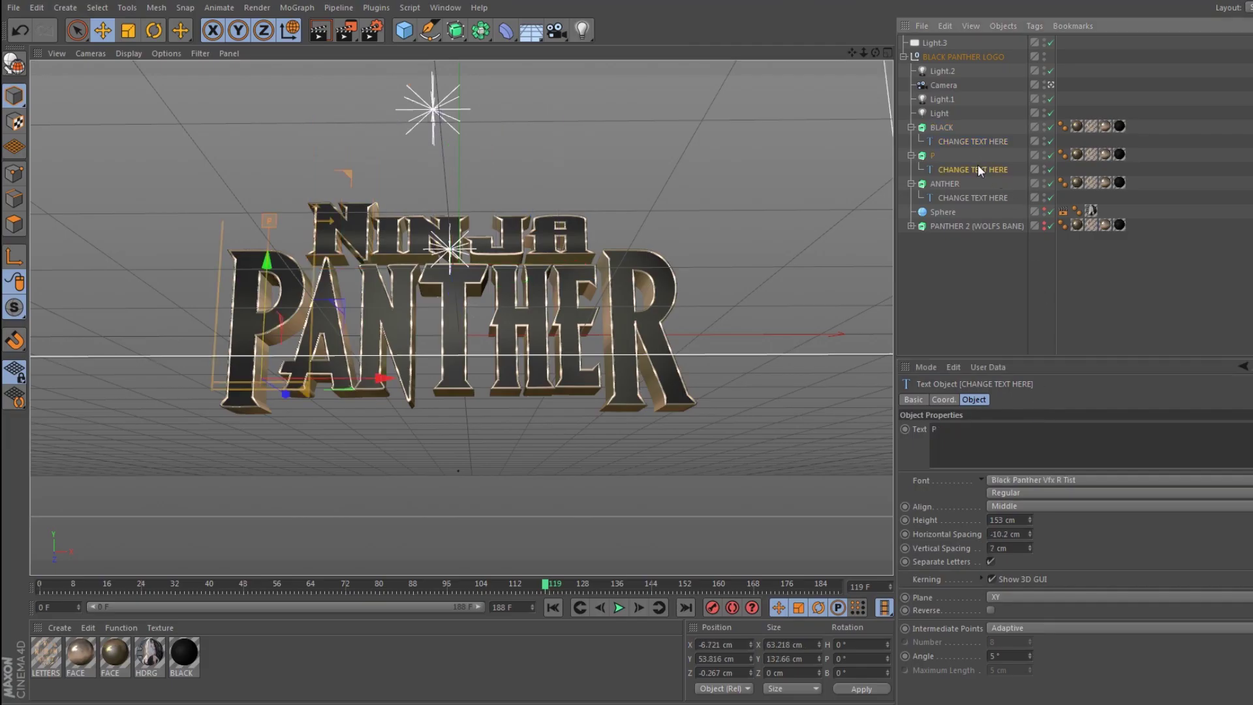
left_click(972, 197)
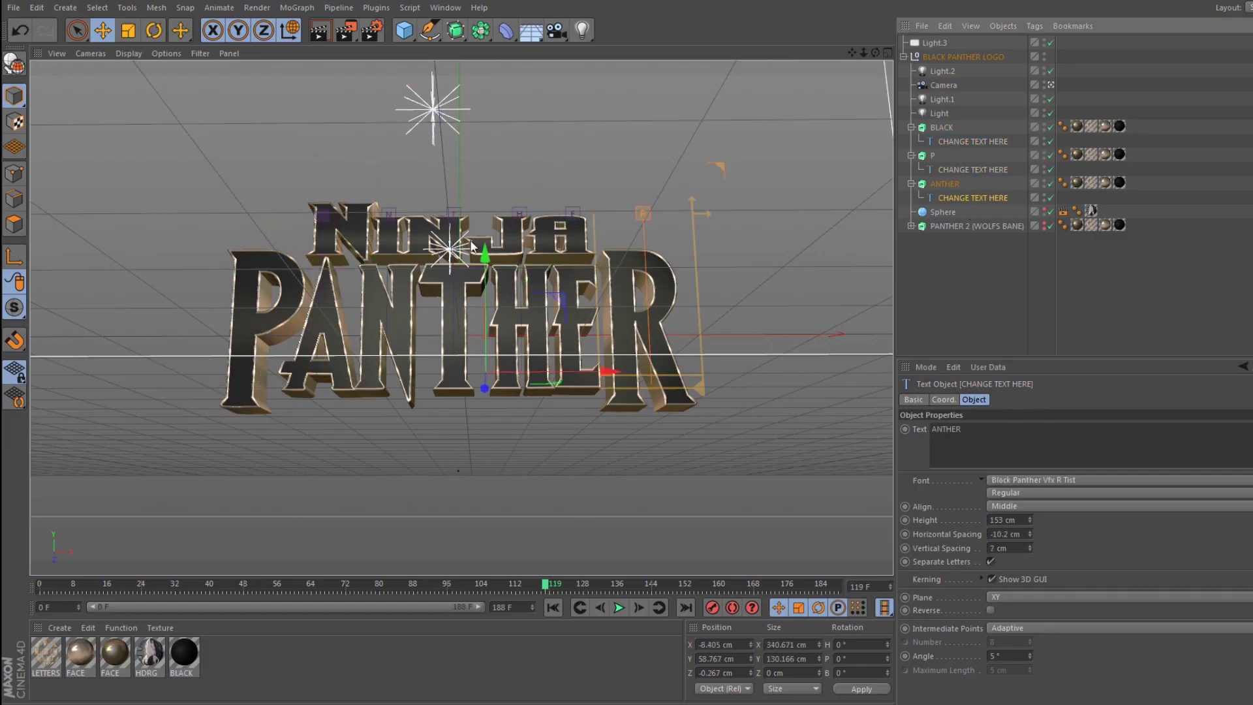
left_click(1073, 241)
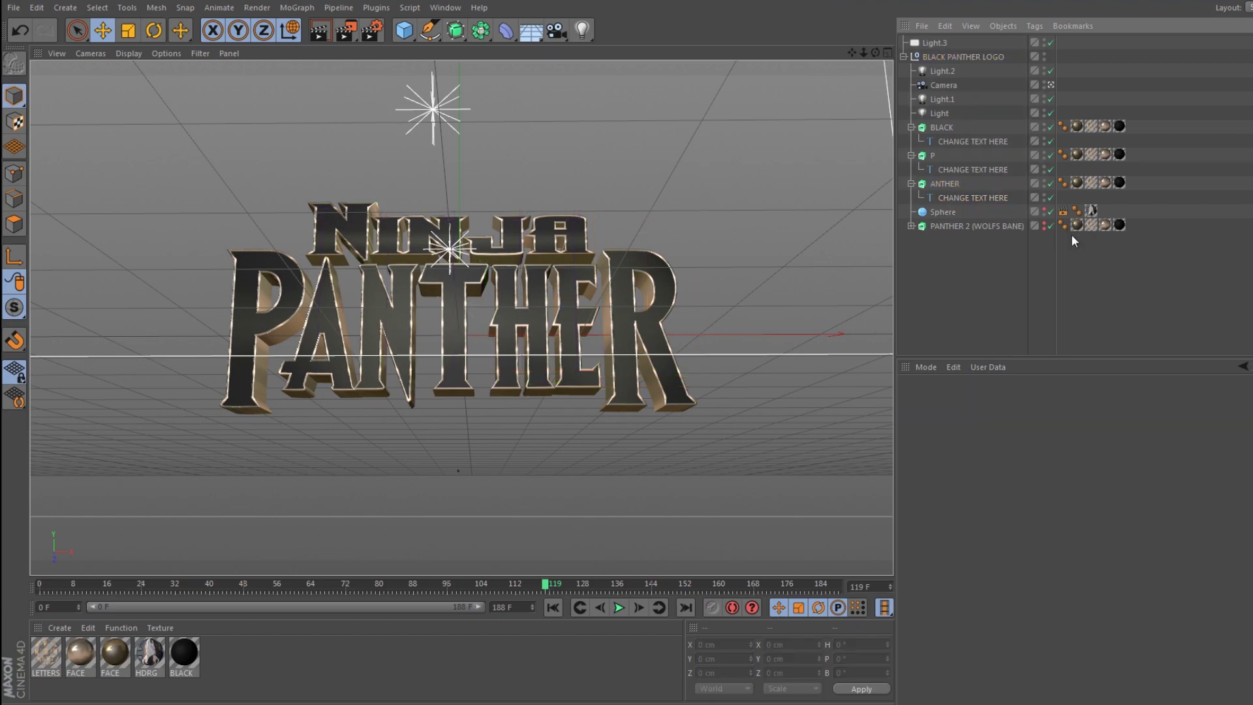
left_click(13, 7)
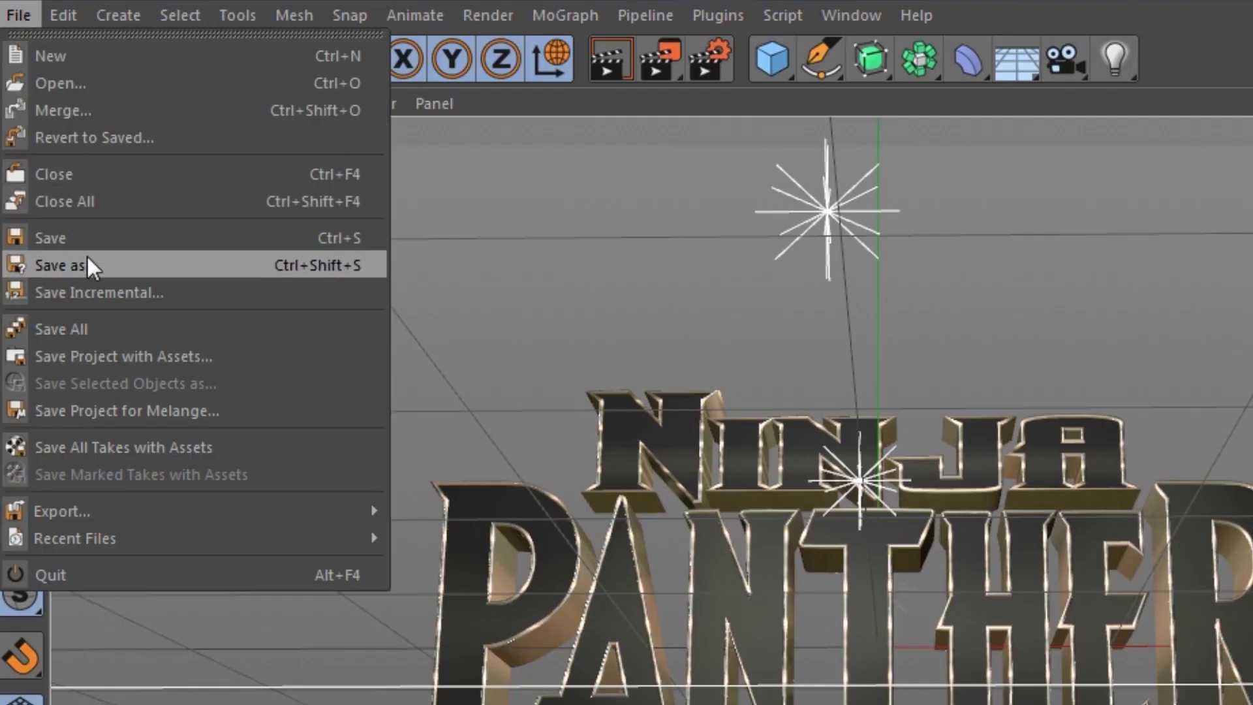
- Save the Cinema 4D scene as BP_TT_FLcustom.c4d and switch back to After Effects
left_click(88, 256)
left_click(198, 327)
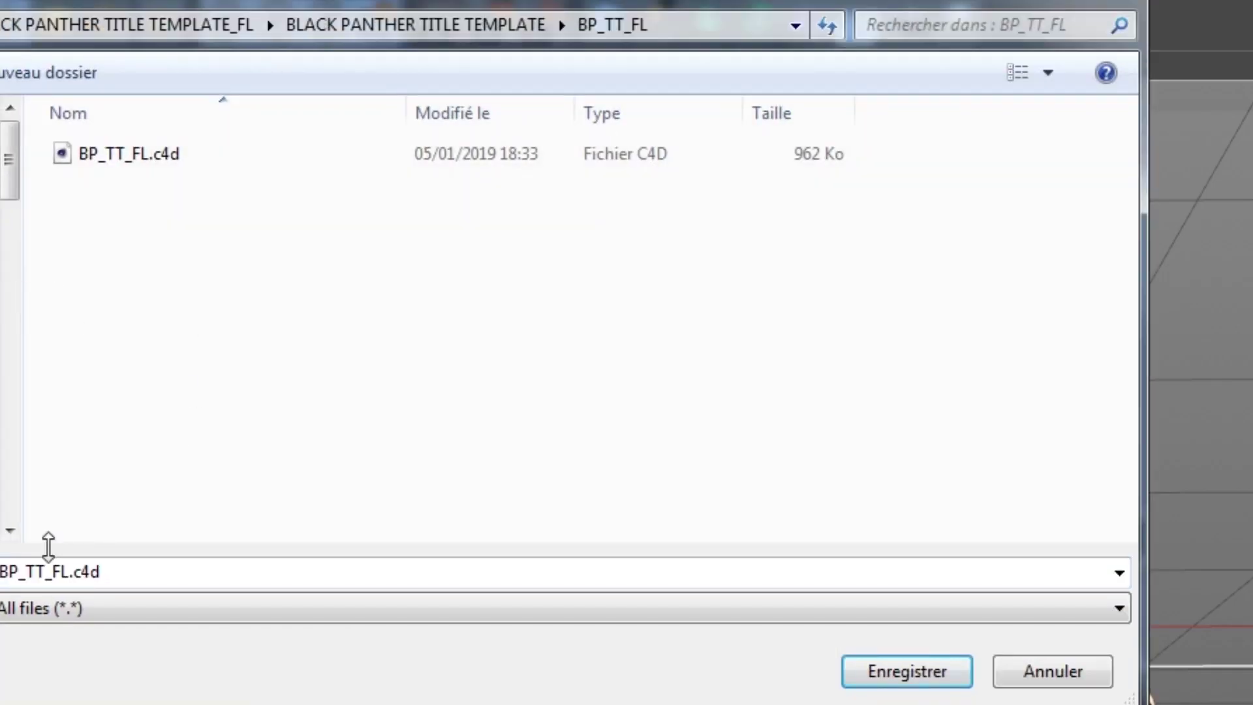
left_click(75, 572)
left_click(76, 571)
left_click(60, 571)
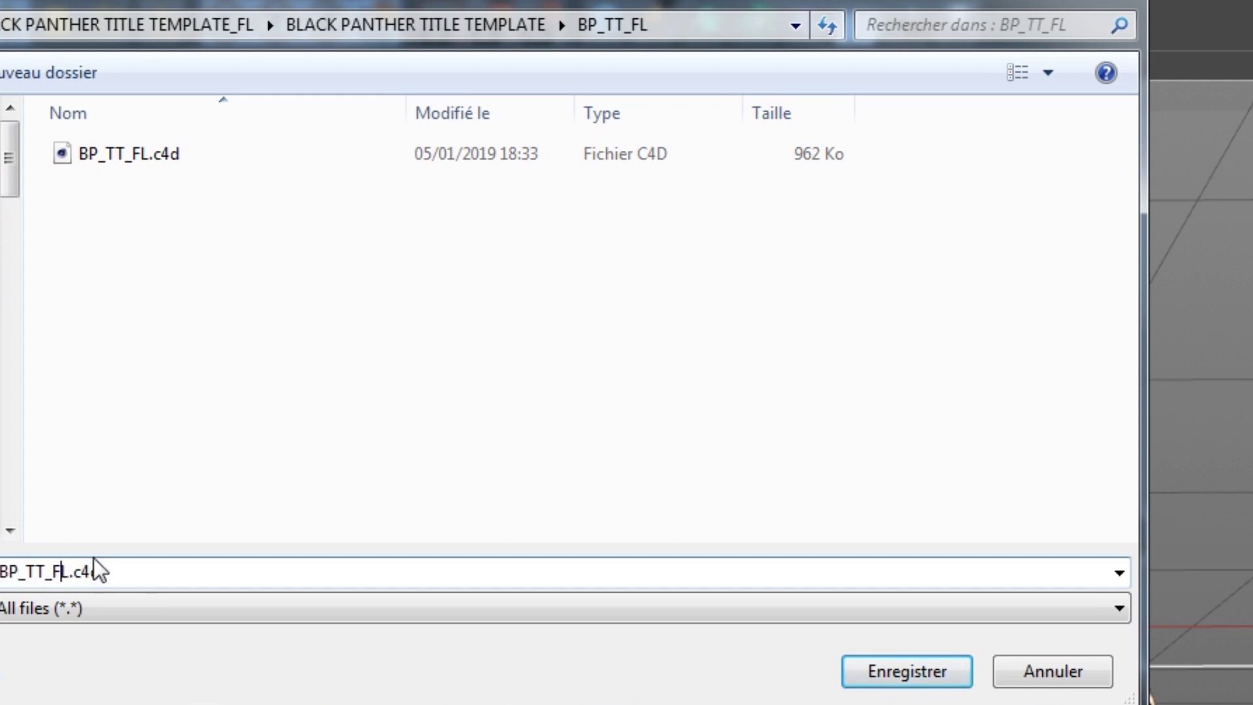
type("custo")
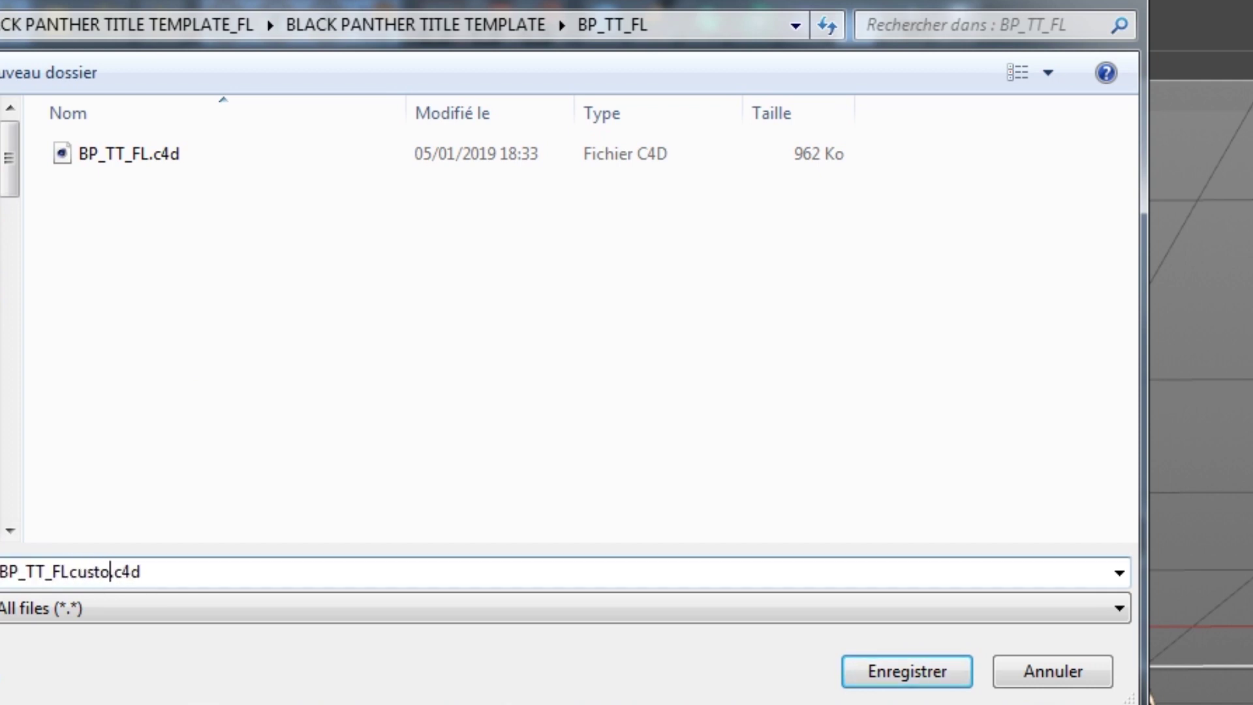
type("m")
key("Return")
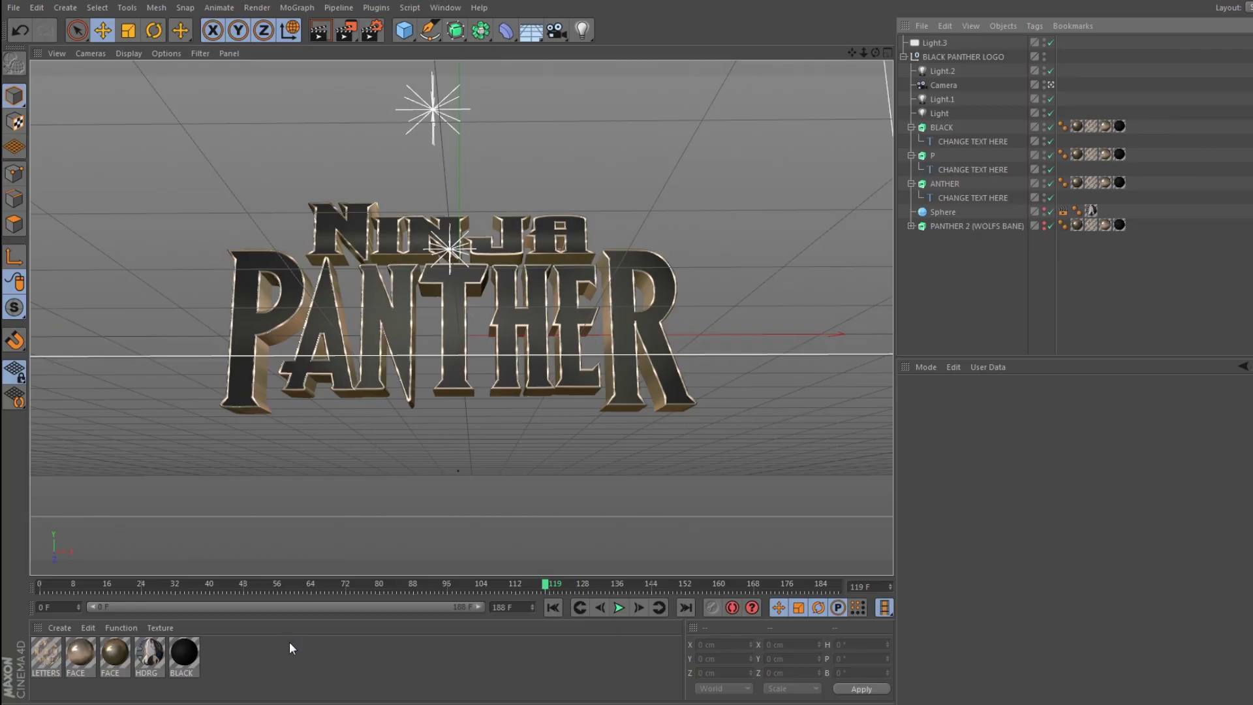
key("alt+Tab")
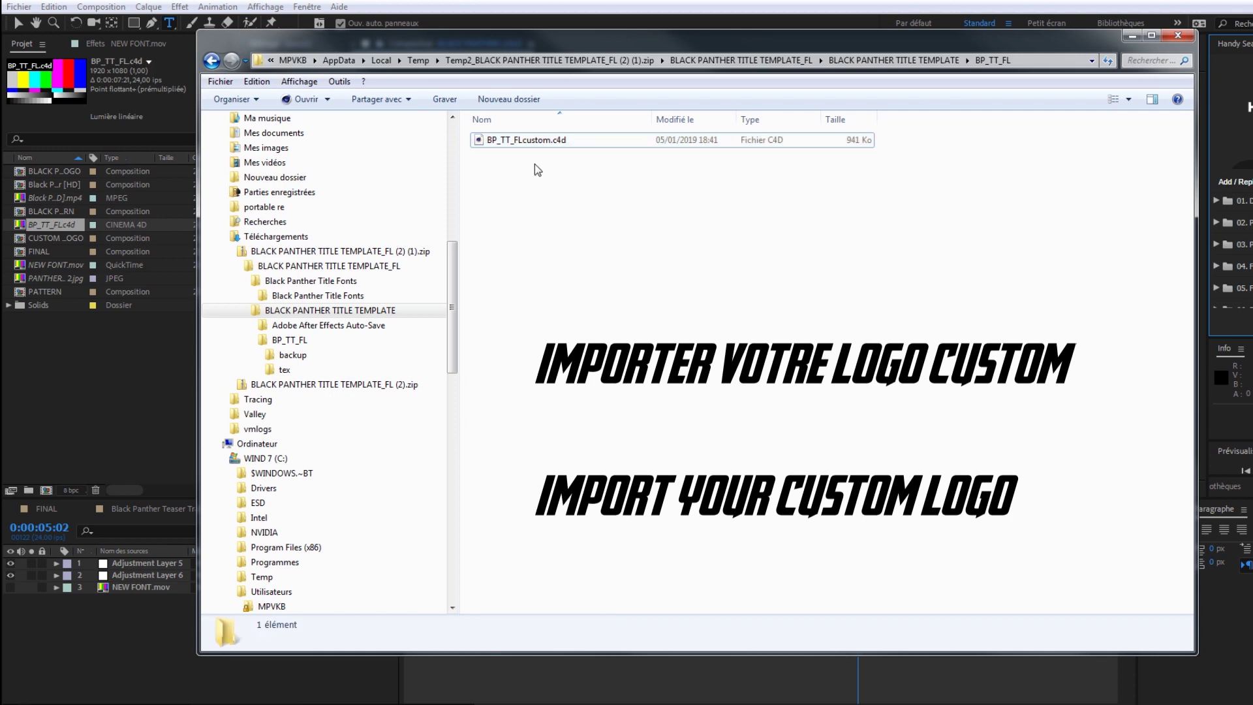
- Add BP_TT_FLcustom.c4d from Explorer as the top layer of the BLACK PANTHER LOGO timeline
left_click_drag(532, 147, 84, 590)
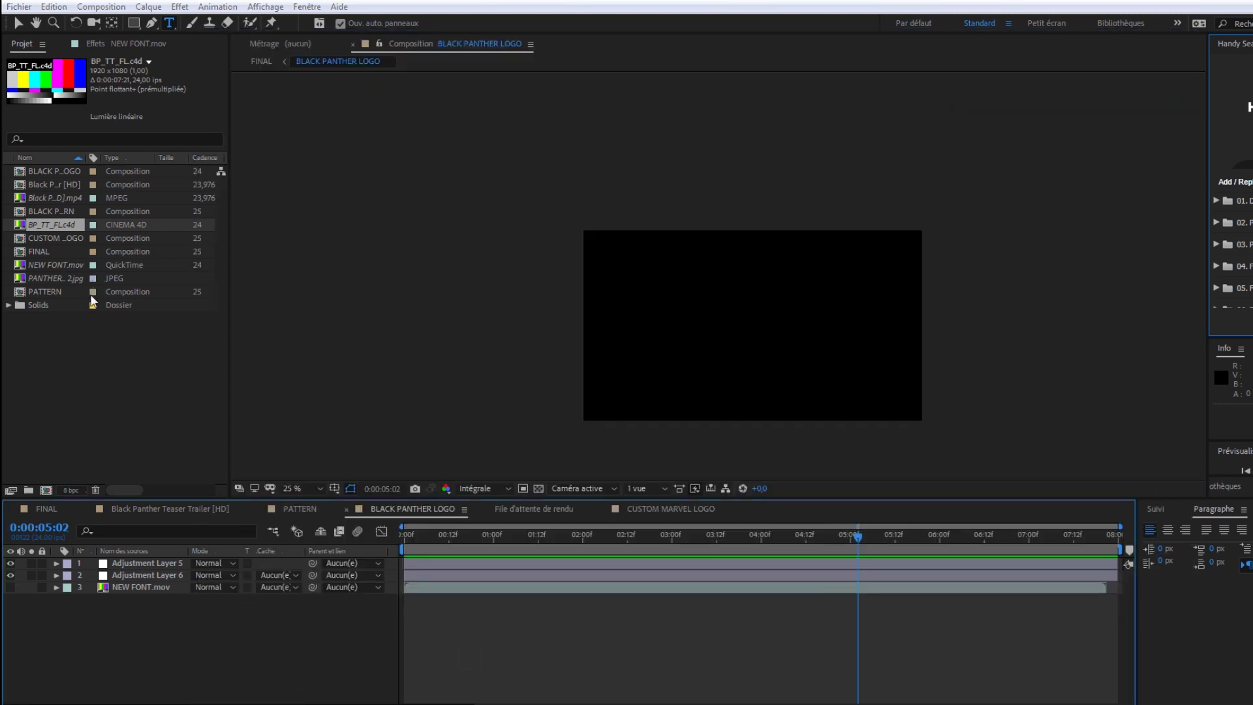
- Move the BP_TT_FLcustom.c4d layer below NEW FONT.mov, then view the FINAL composition
left_click(162, 630)
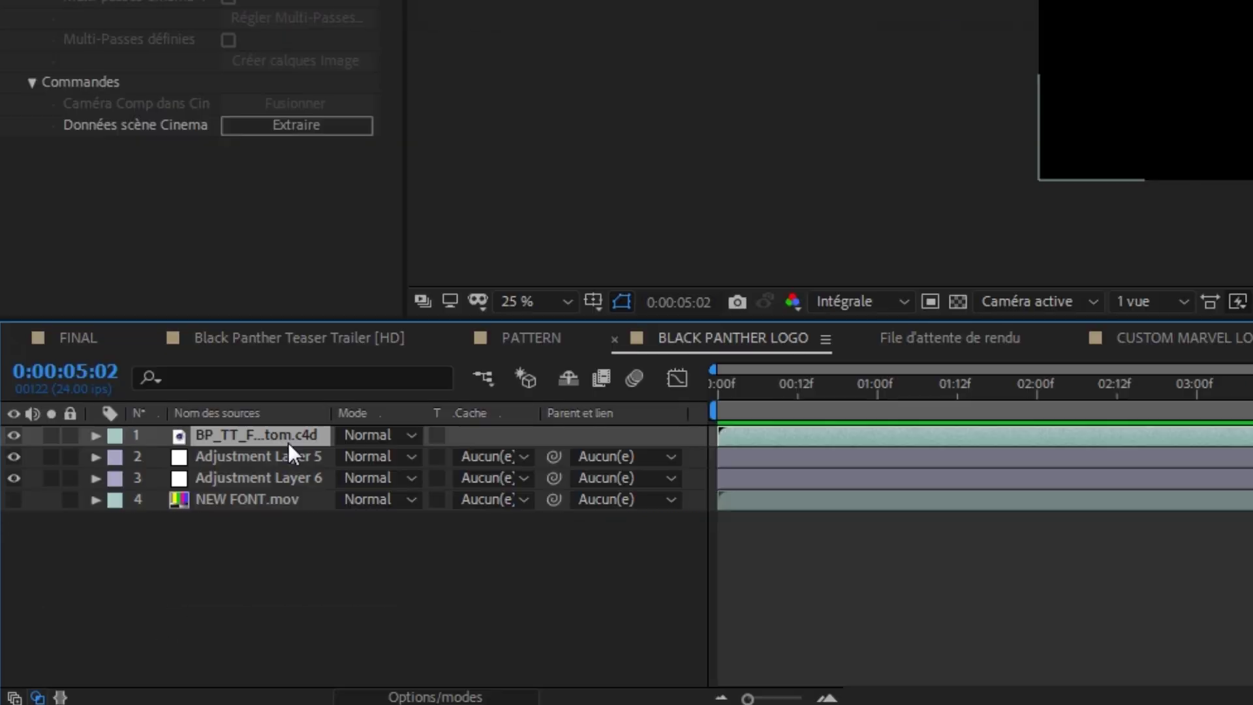
left_click(292, 435)
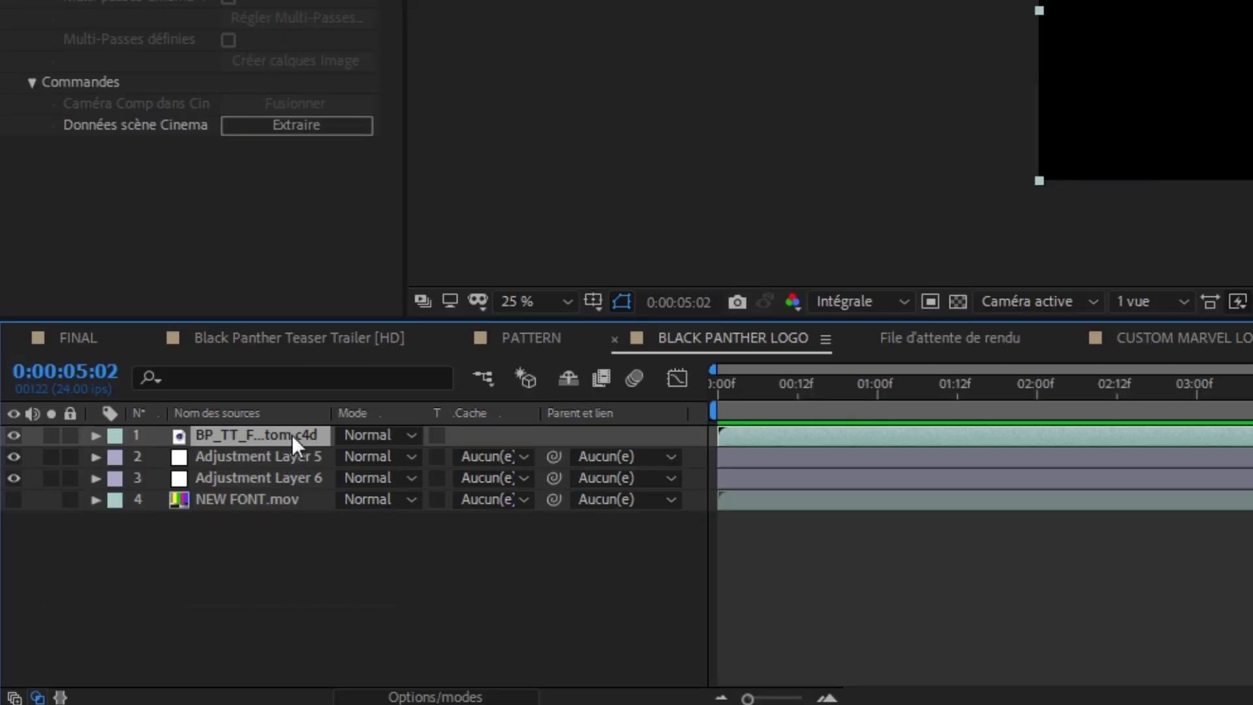
left_click(359, 696)
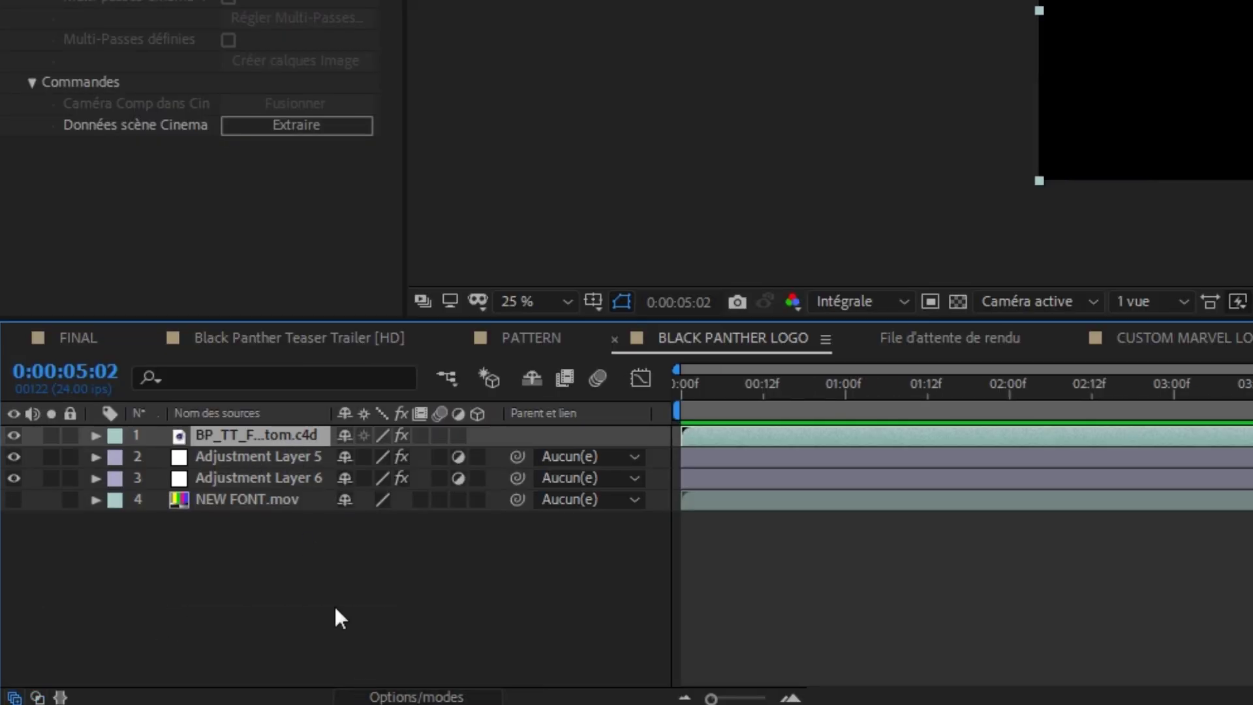
left_click_drag(210, 435, 218, 515)
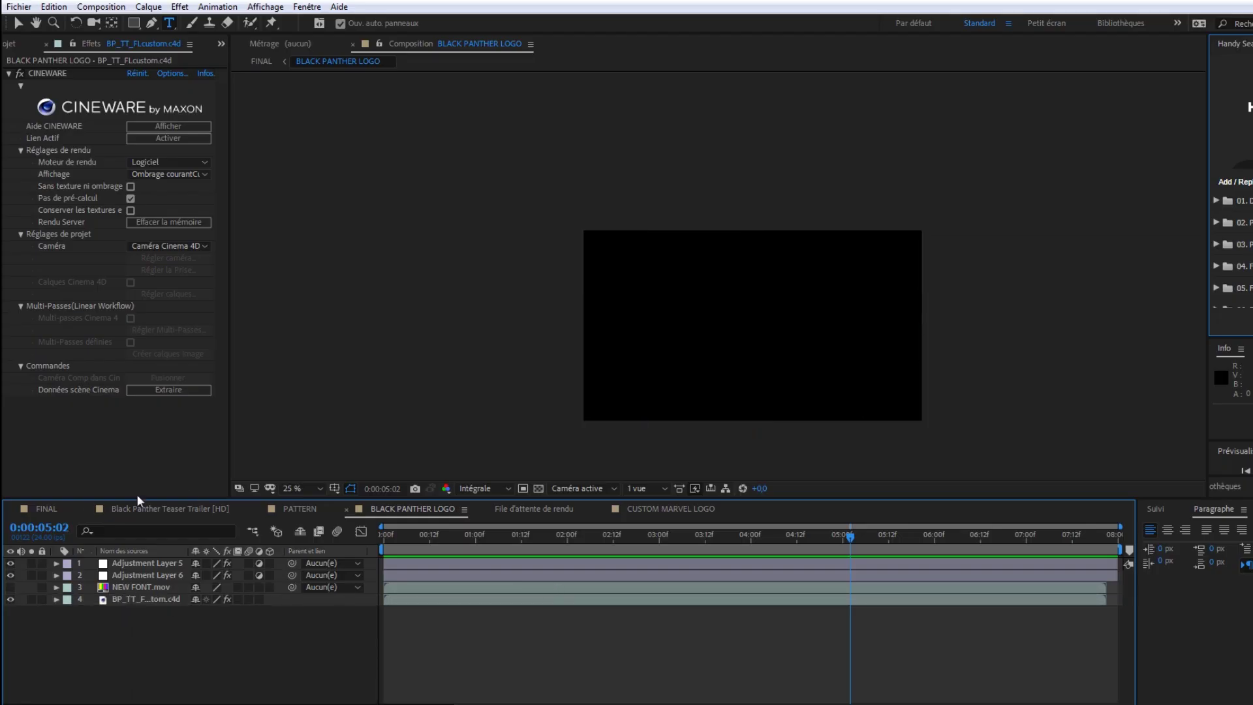
left_click(51, 512)
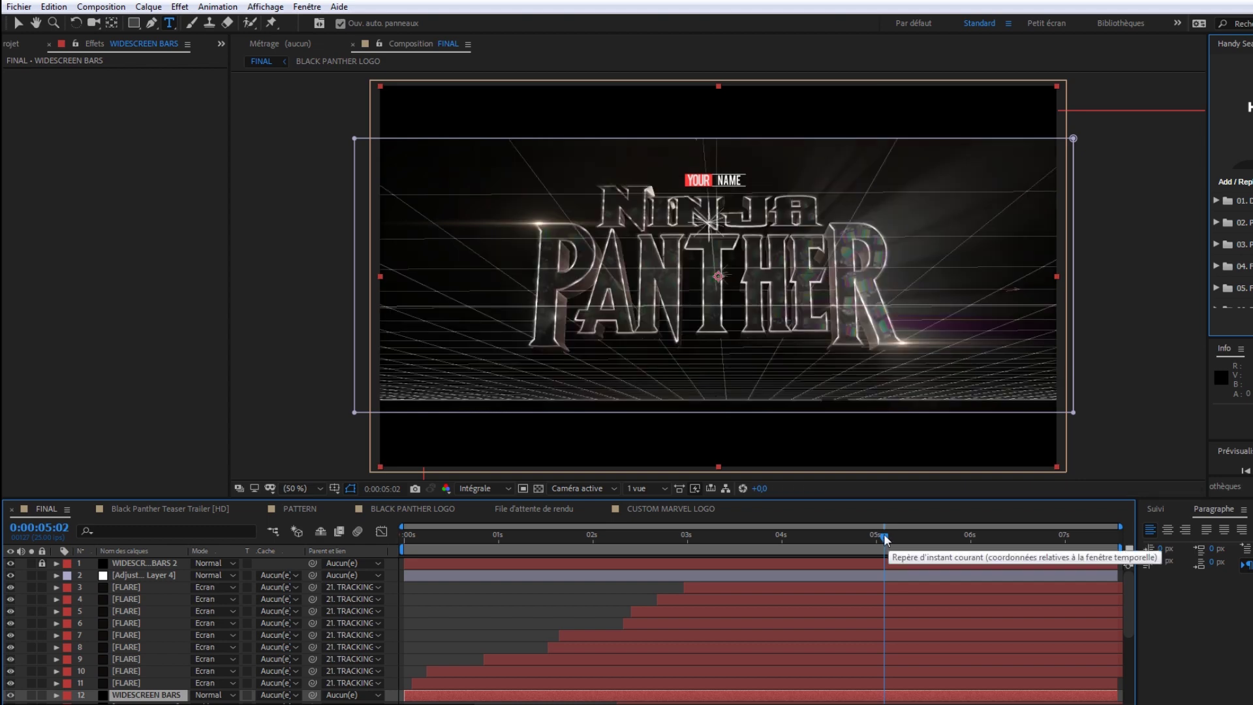
- Set the c4d layer's CINEWARE renderer to Standard (Final) in BLACK PANTHER LOGO, then return to FINAL
left_click(423, 510)
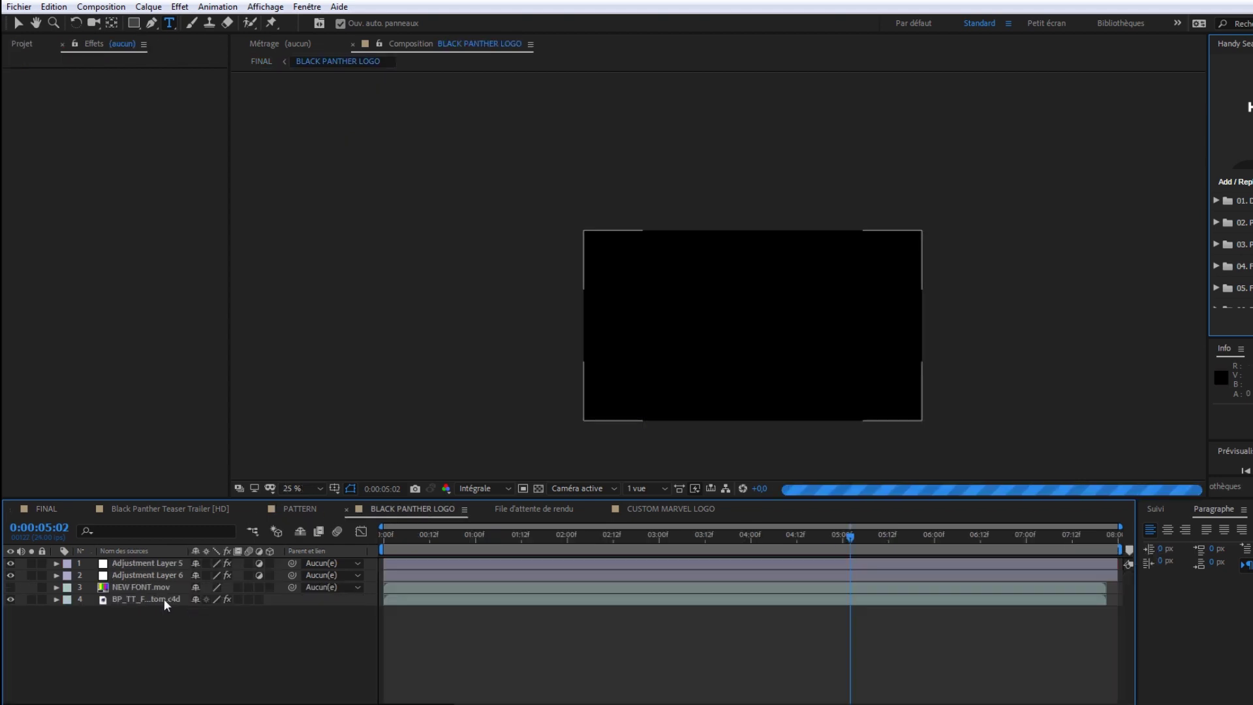
left_click(140, 598)
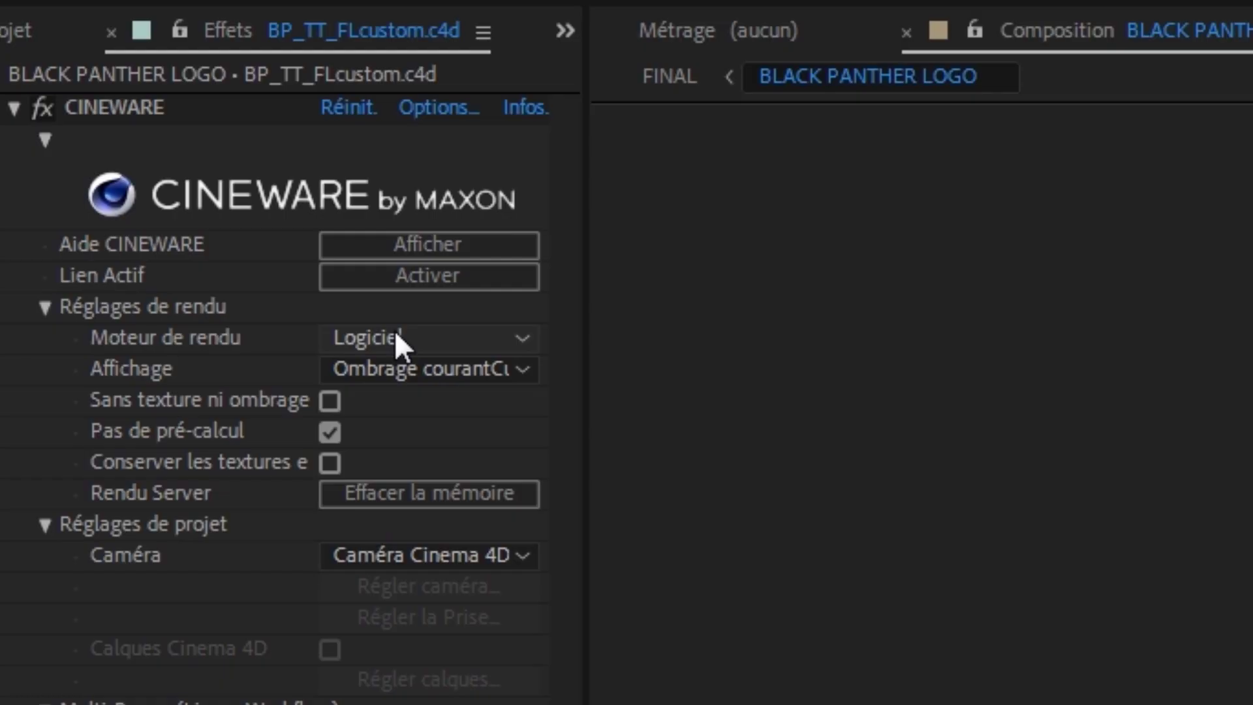
left_click(155, 161)
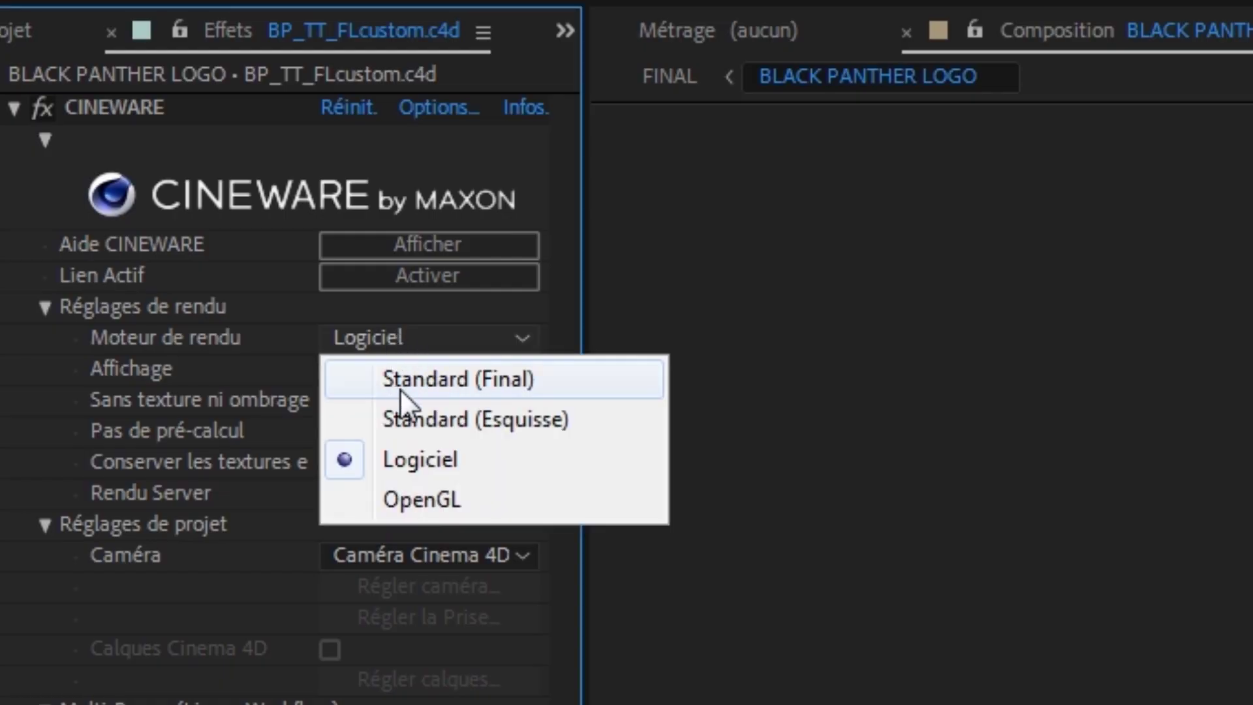
left_click(463, 383)
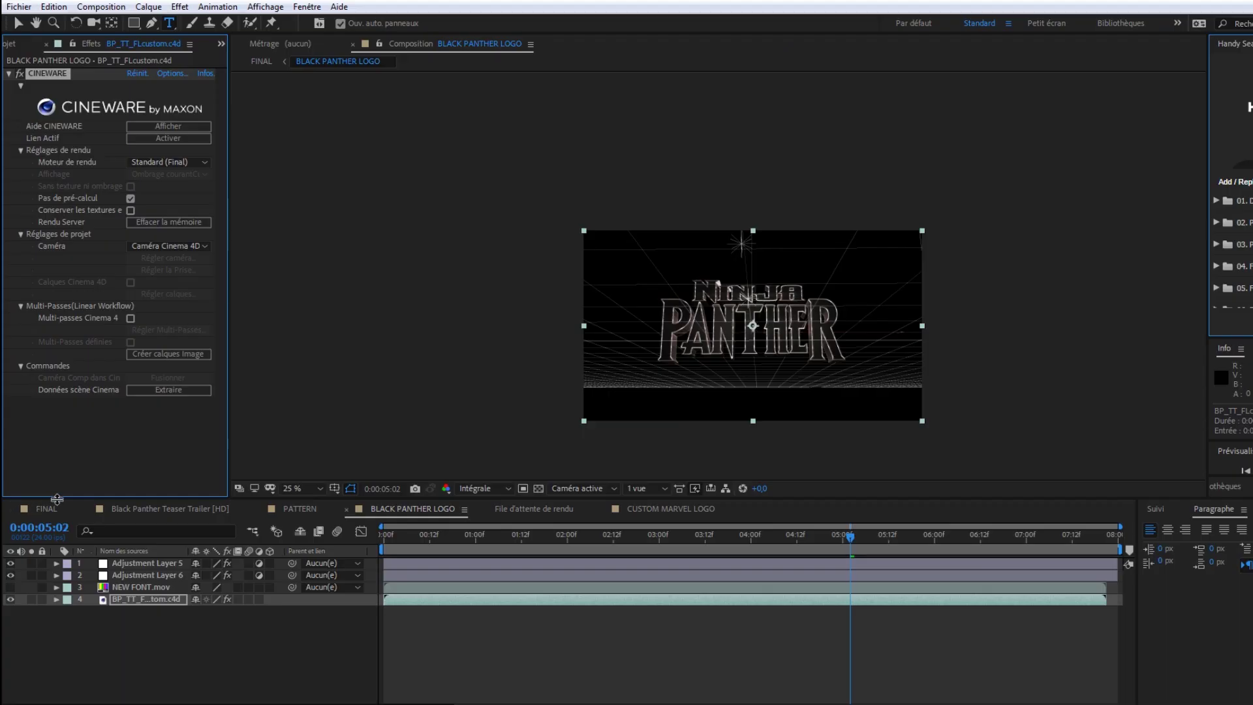
left_click(46, 508)
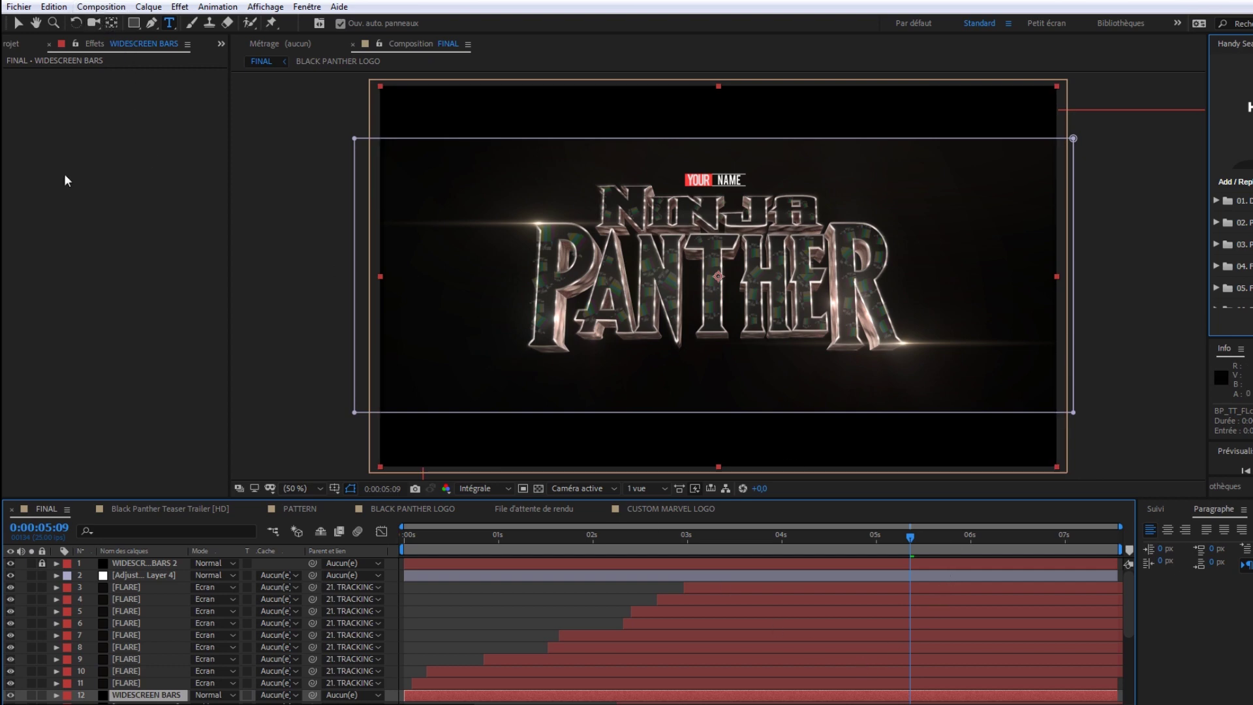
- Add the FINAL composition to the render queue and open the output file FINAL_1.avi for saving
left_click(94, 7)
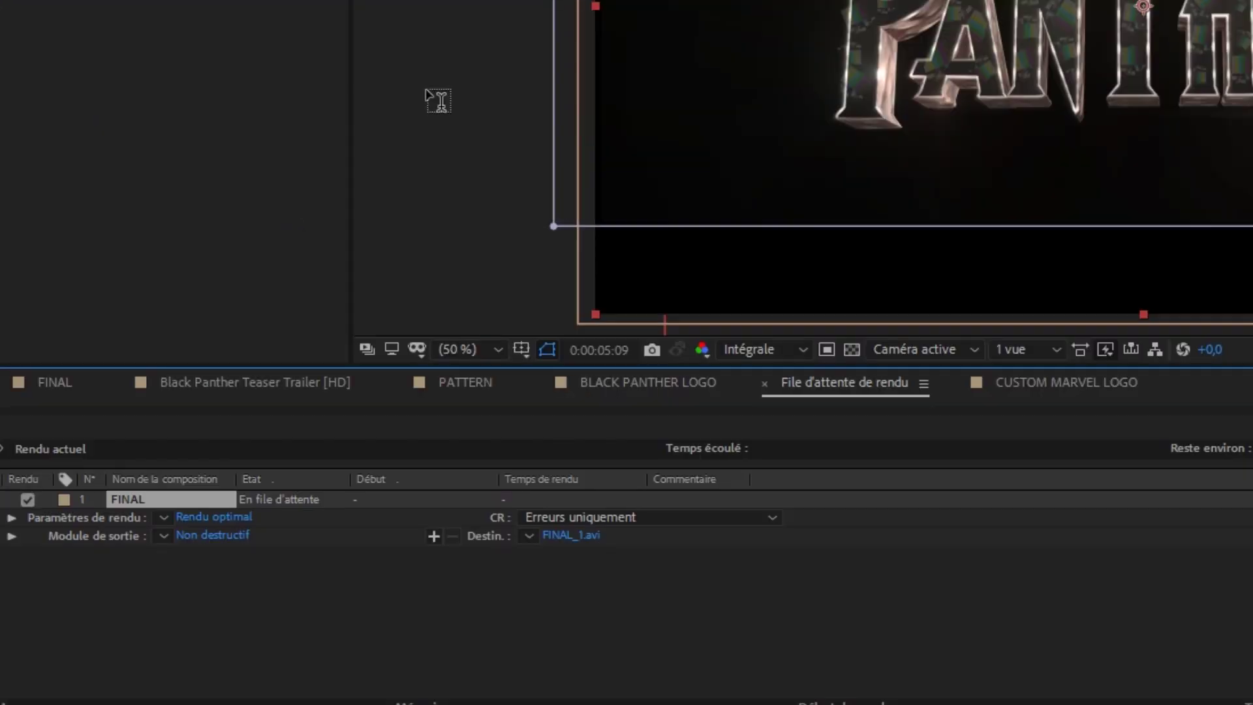
left_click(560, 535)
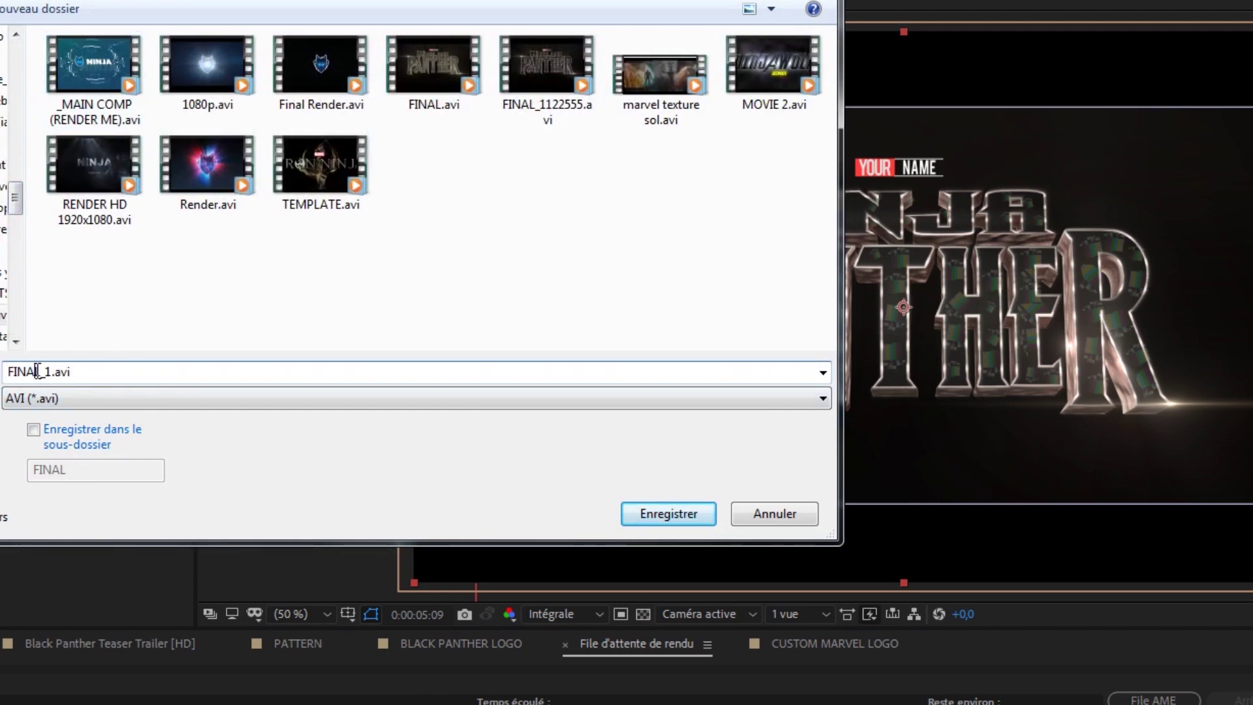
- Confirm FINAL_1.avi as the render output file with Enregistrer
left_click(675, 505)
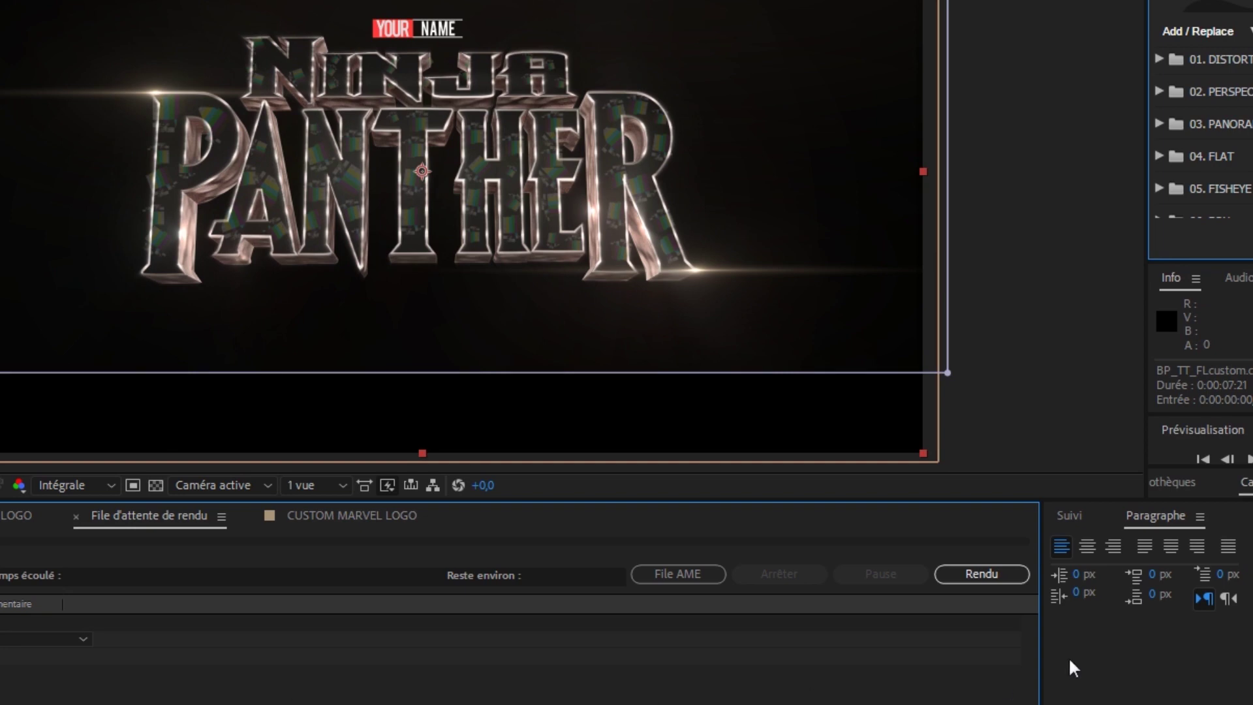